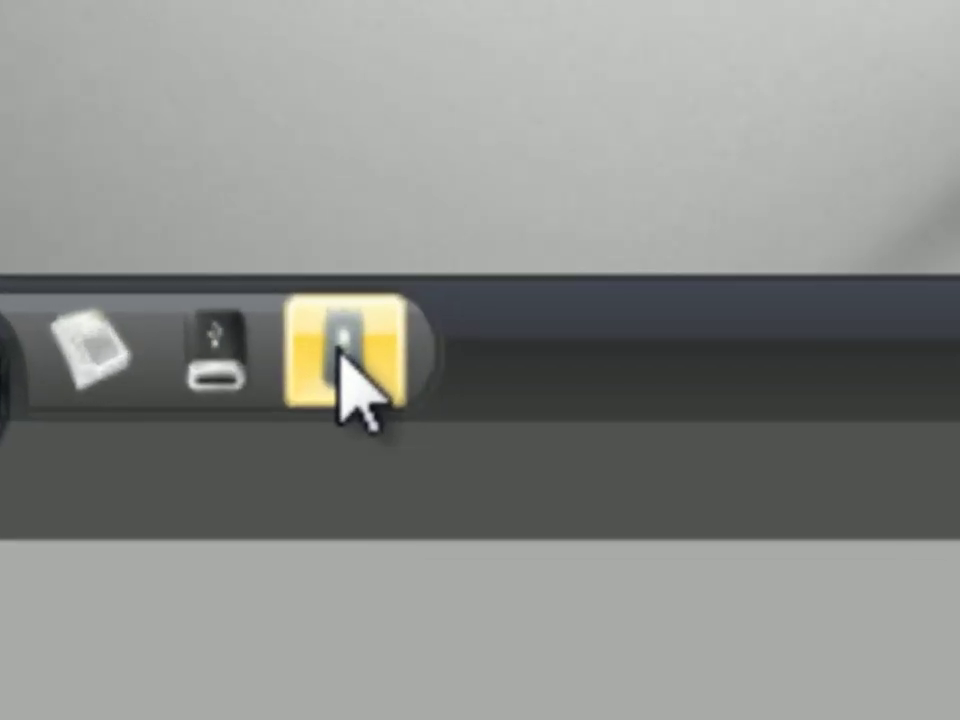
# Step: Open the 55.89 GB hard drive in the device explorer
pyautogui.click(175, 76)
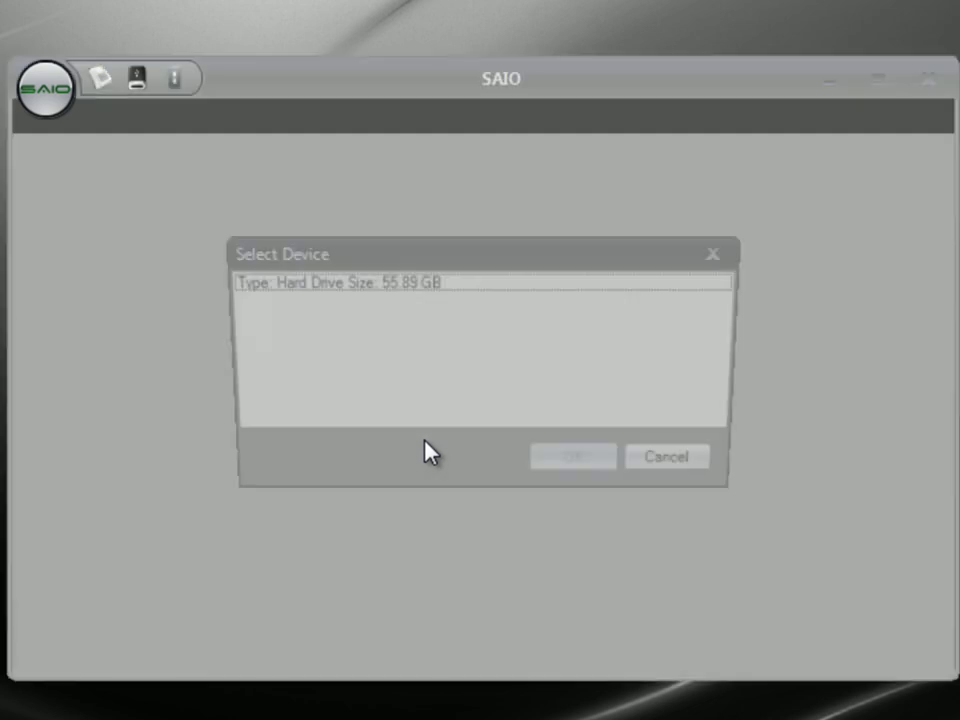
pyautogui.click(356, 282)
pyautogui.click(590, 472)
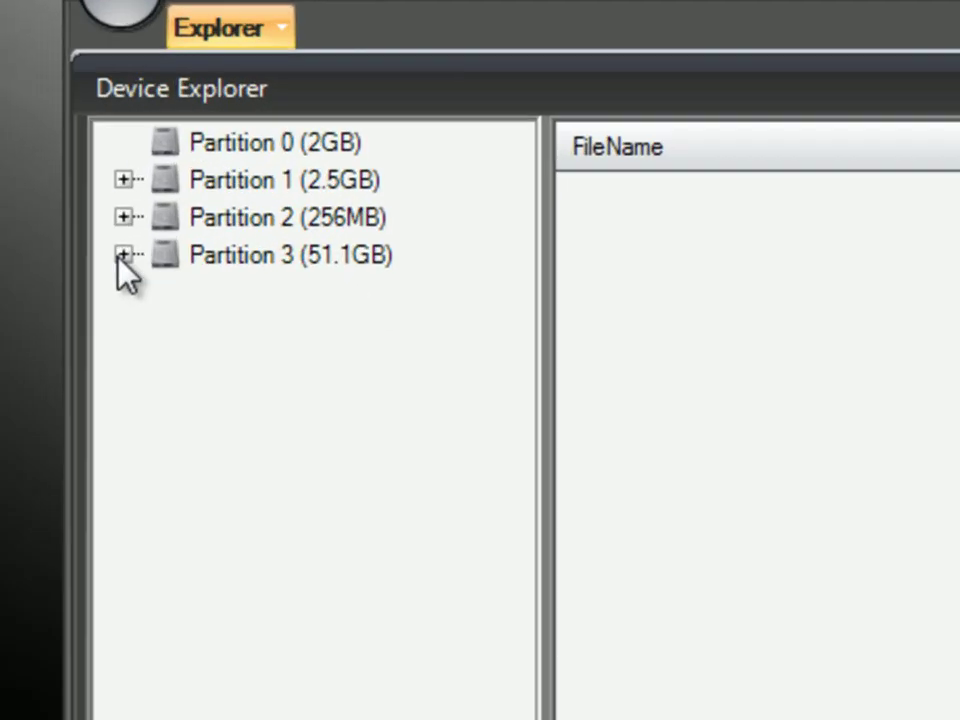
# Step: Browse Partition 3's Content folder to the third profile folder and open its 454108D4 > 00000001 subfolder
pyautogui.click(122, 256)
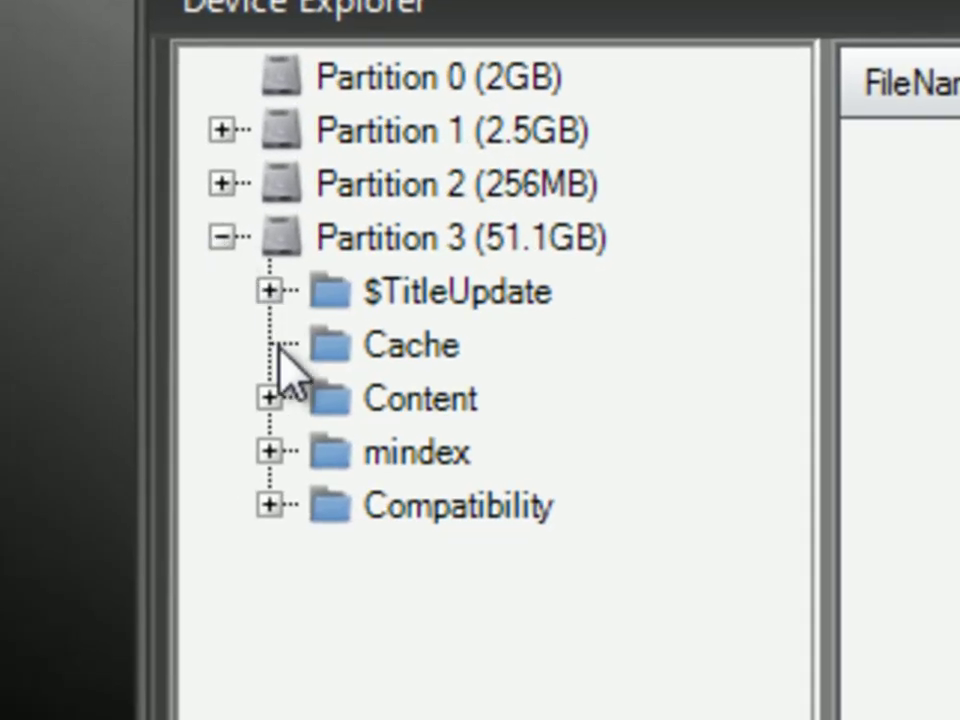
pyautogui.click(157, 368)
pyautogui.moveTo(785, 415); pyautogui.dragTo(776, 514)
pyautogui.click(316, 466)
pyautogui.click(316, 466)
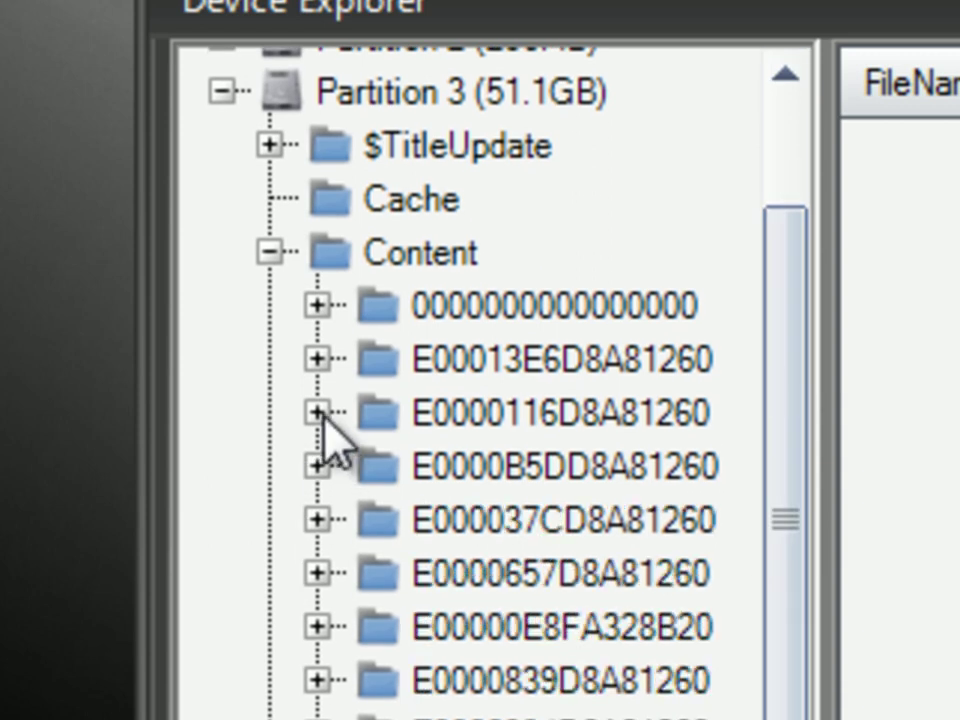
pyautogui.click(316, 412)
pyautogui.click(365, 573)
pyautogui.click(510, 628)
# Step: Export the UserSettings file from the drive to the desktop under the same name
pyautogui.click(187, 253)
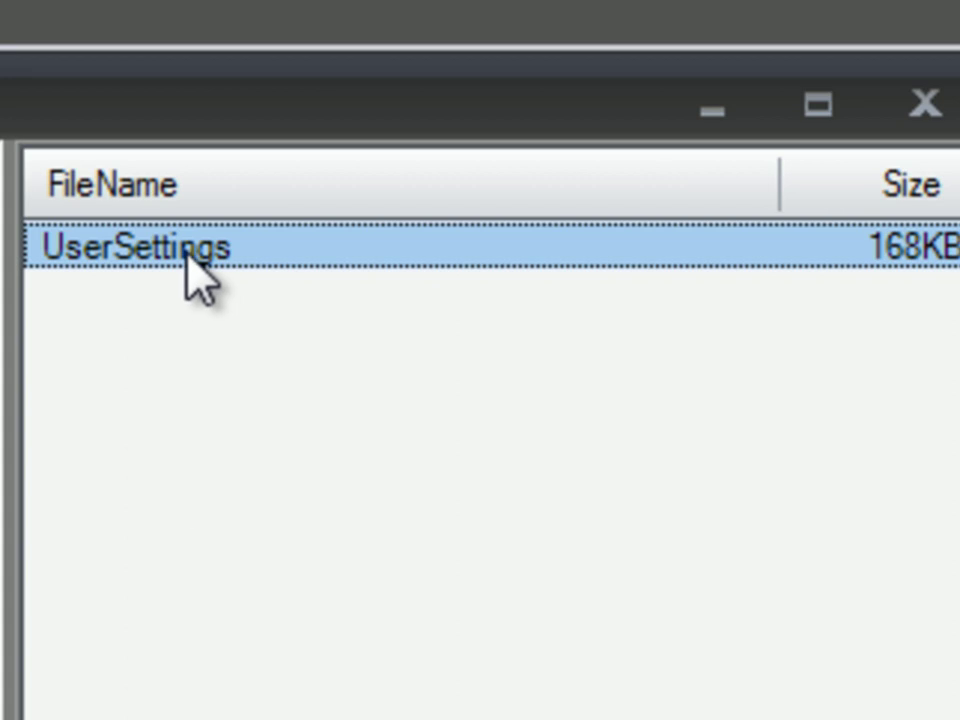
pyautogui.rightClick(187, 253)
pyautogui.click(290, 360)
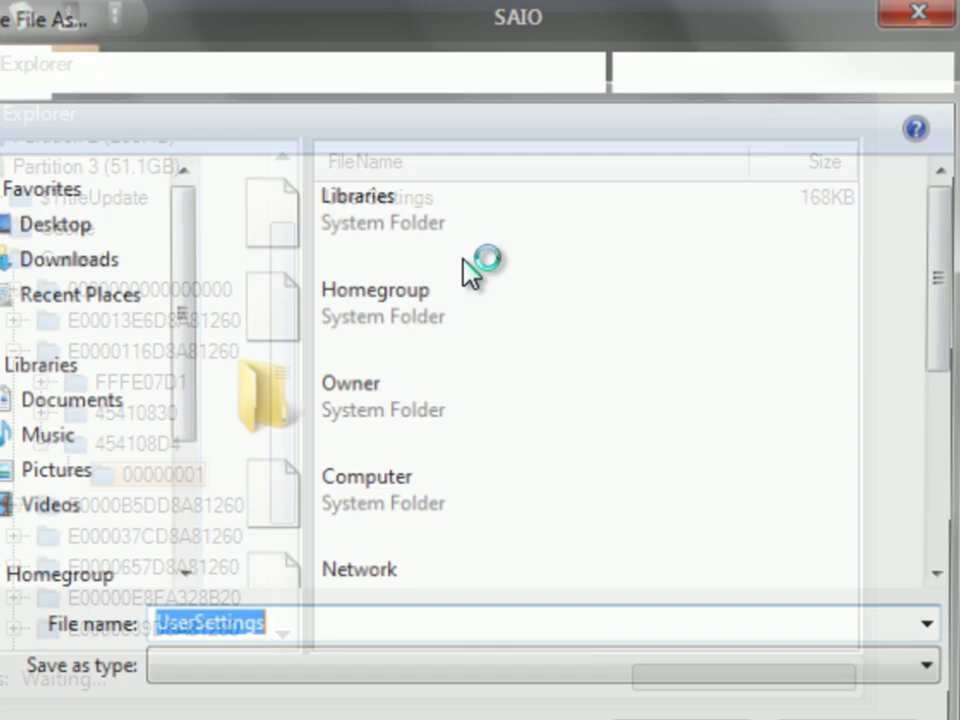
pyautogui.click(681, 688)
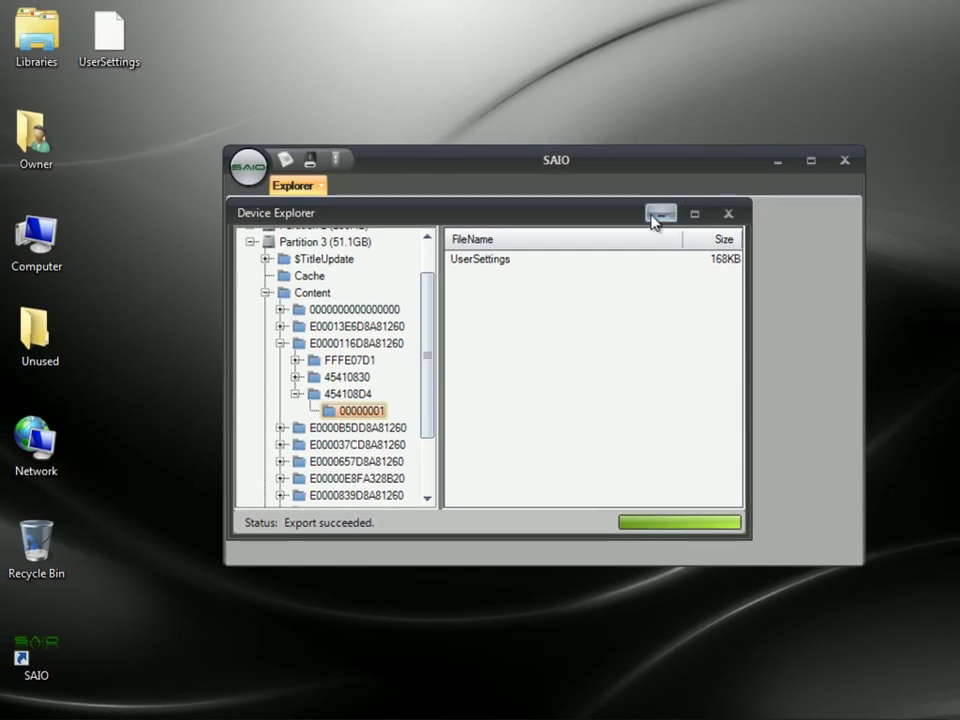
pyautogui.click(660, 214)
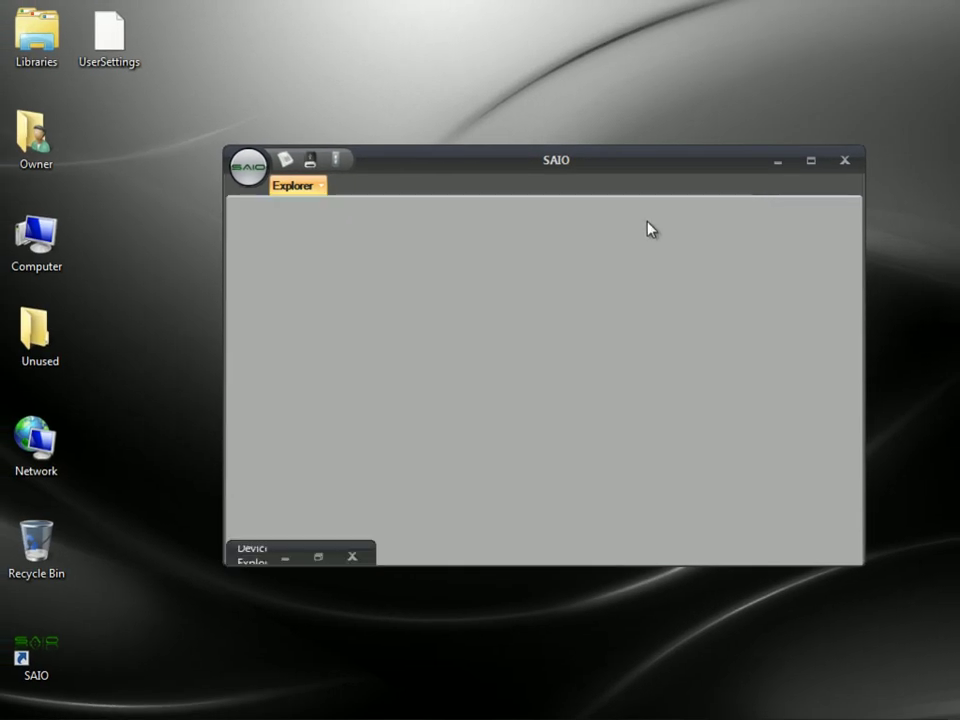
pyautogui.click(318, 556)
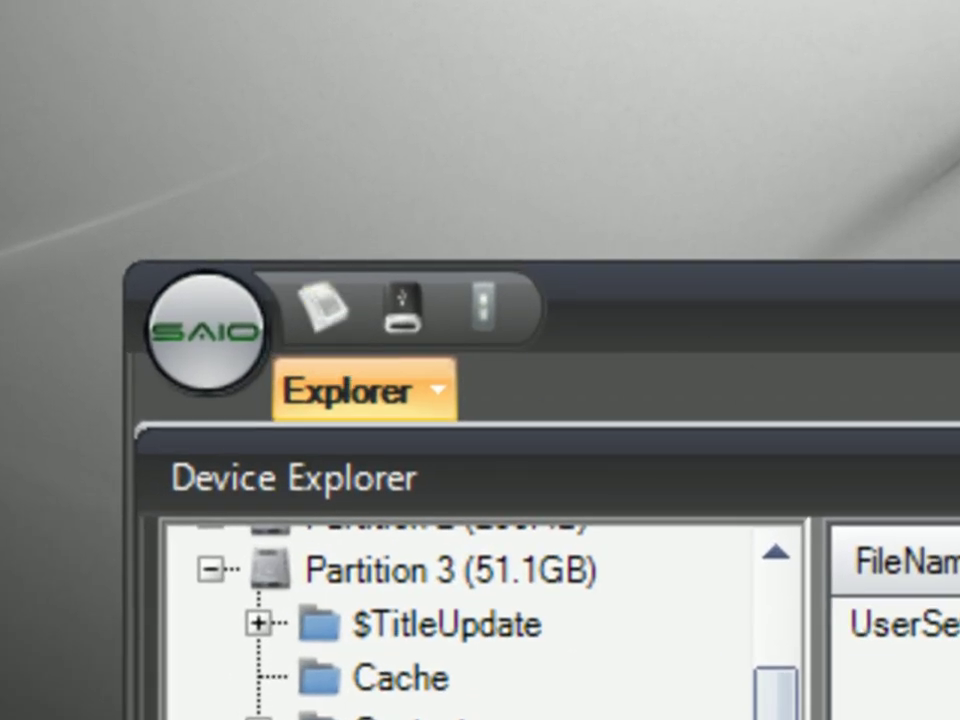
# Step: Open the exported UserSettings file from the desktop as Xbox 360 content and launch its mod editor
pyautogui.click(895, 623)
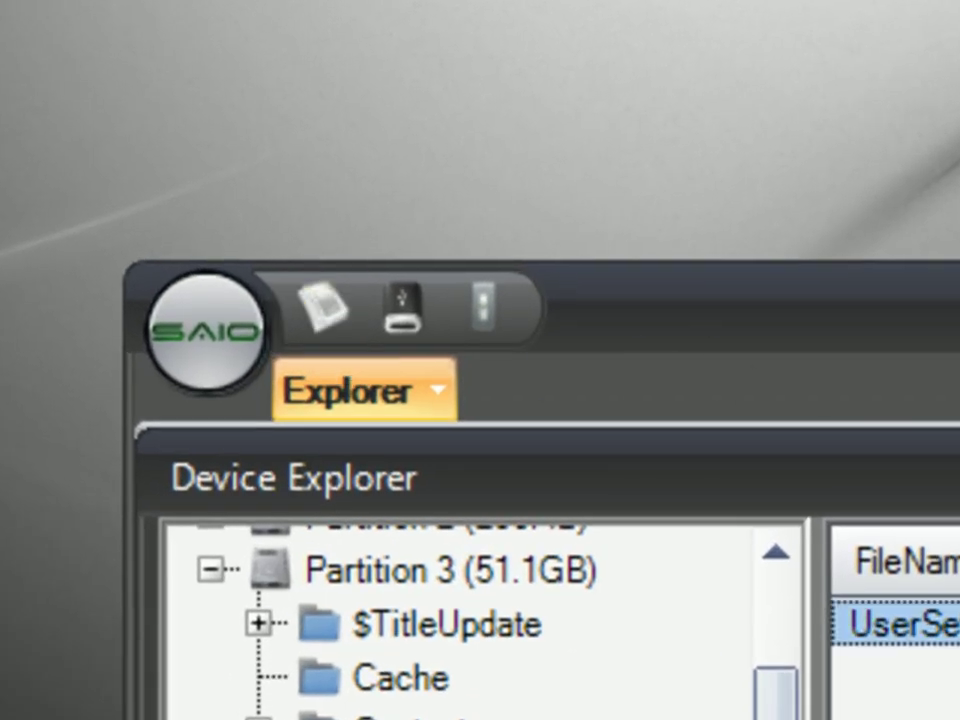
pyautogui.click(318, 328)
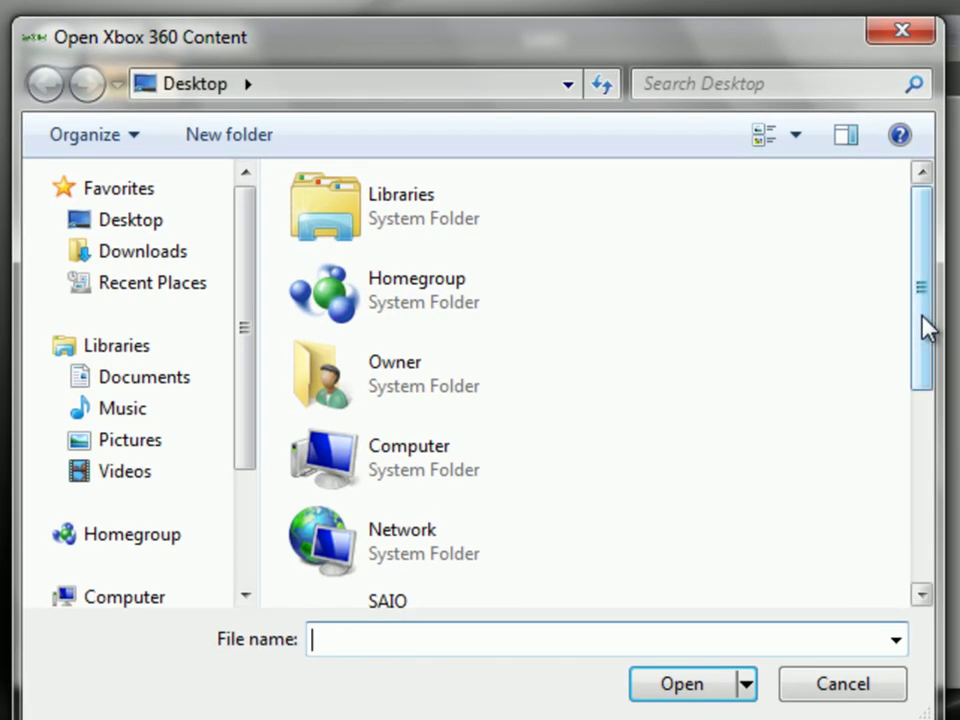
pyautogui.moveTo(928, 328); pyautogui.dragTo(889, 574)
pyautogui.doubleClick(422, 574)
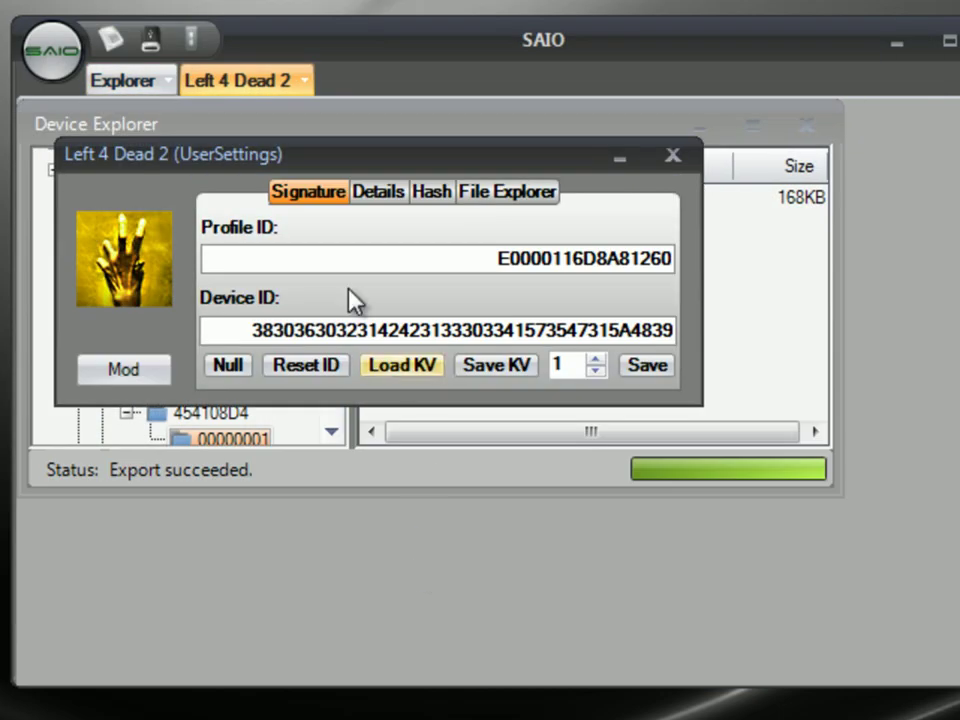
pyautogui.click(127, 370)
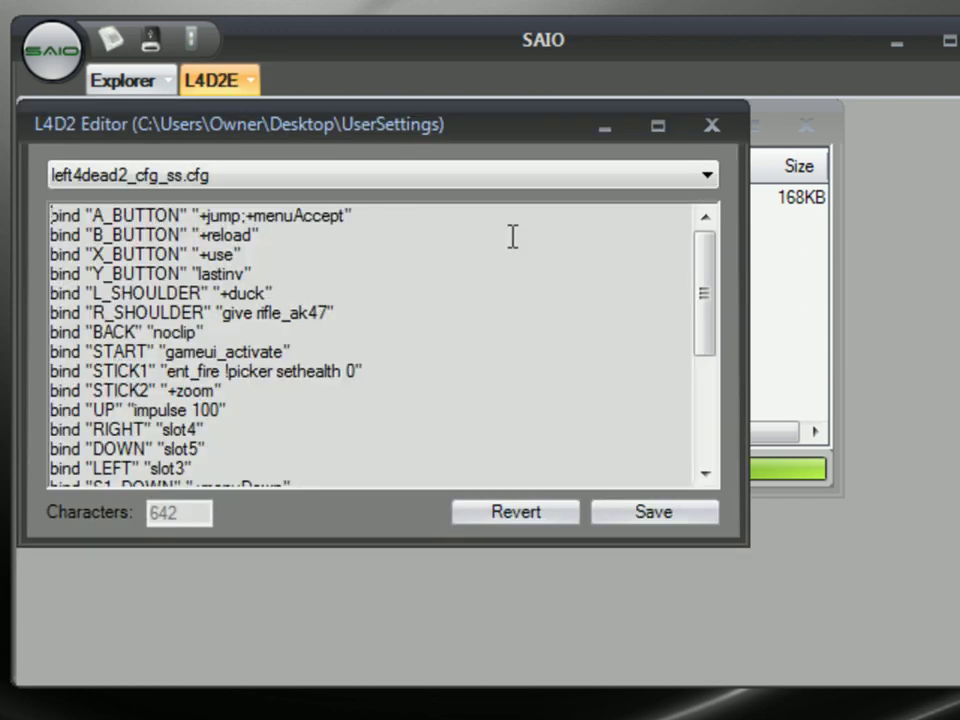
pyautogui.moveTo(712, 289)
pyautogui.mouseDown()
pyautogui.moveTo(701, 414)
pyautogui.moveTo(705, 283)
pyautogui.mouseUp()
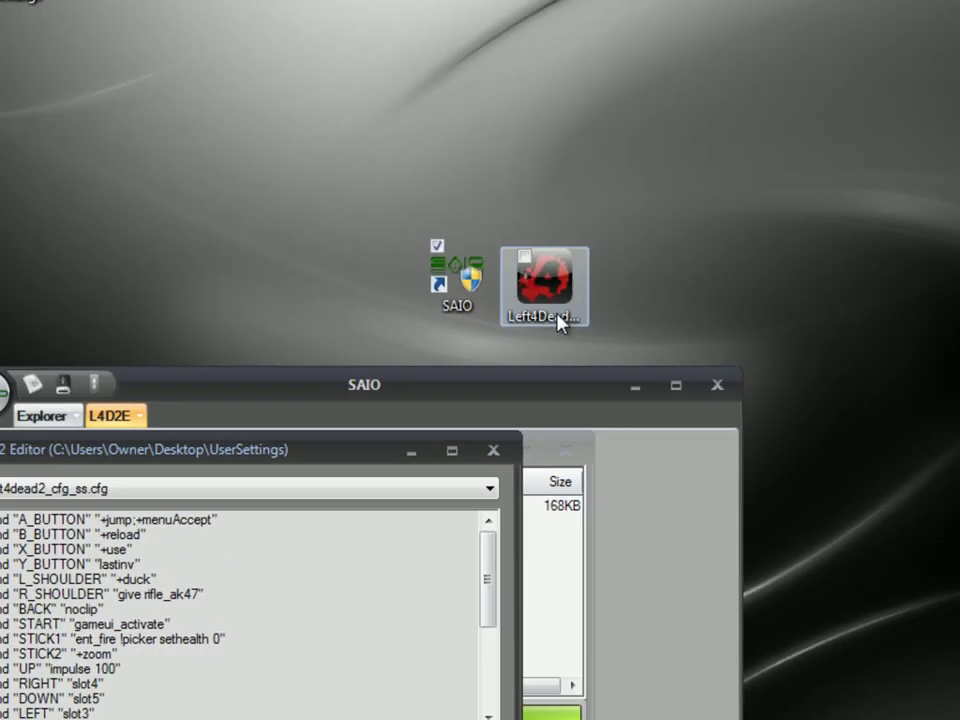
# Step: Switch to the Left 4 Dead UserSettings Creator, dismiss its credits message and move its window clear of the editor
pyautogui.doubleClick(556, 314)
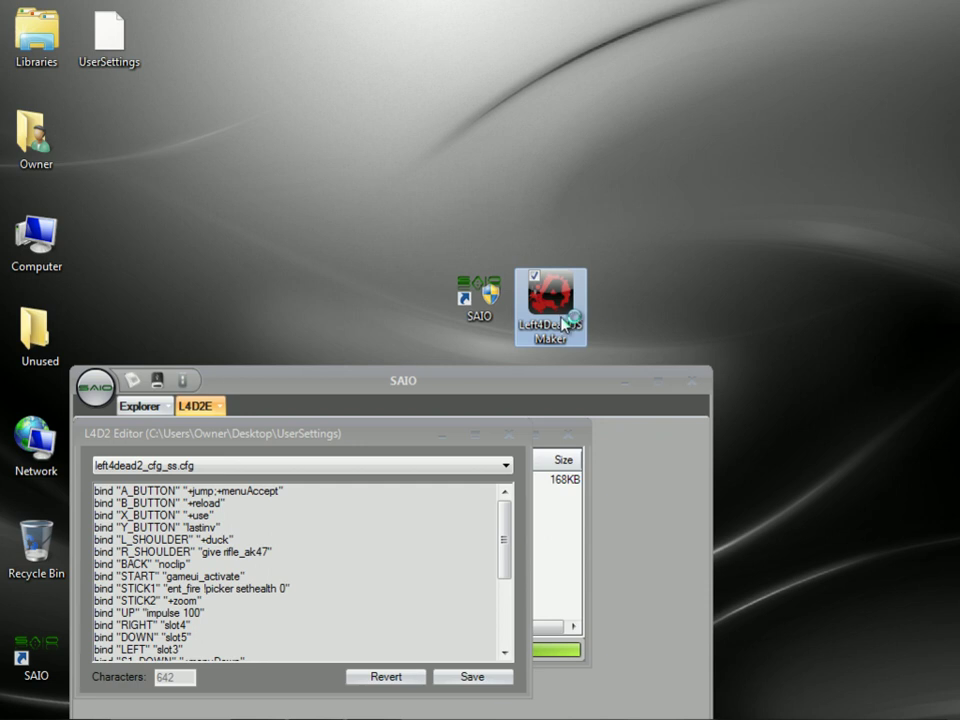
pyautogui.click(658, 446)
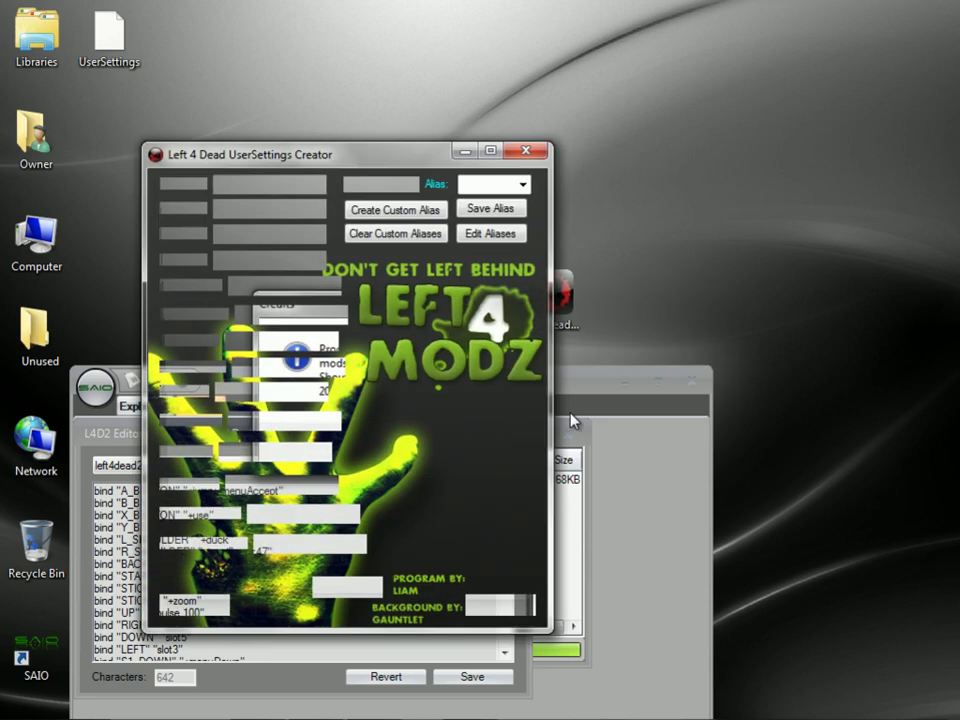
pyautogui.moveTo(354, 156); pyautogui.dragTo(530, 93)
# Step: Enable the use of aliases and choose Alias A for configuration
pyautogui.click(527, 117)
pyautogui.click(701, 118)
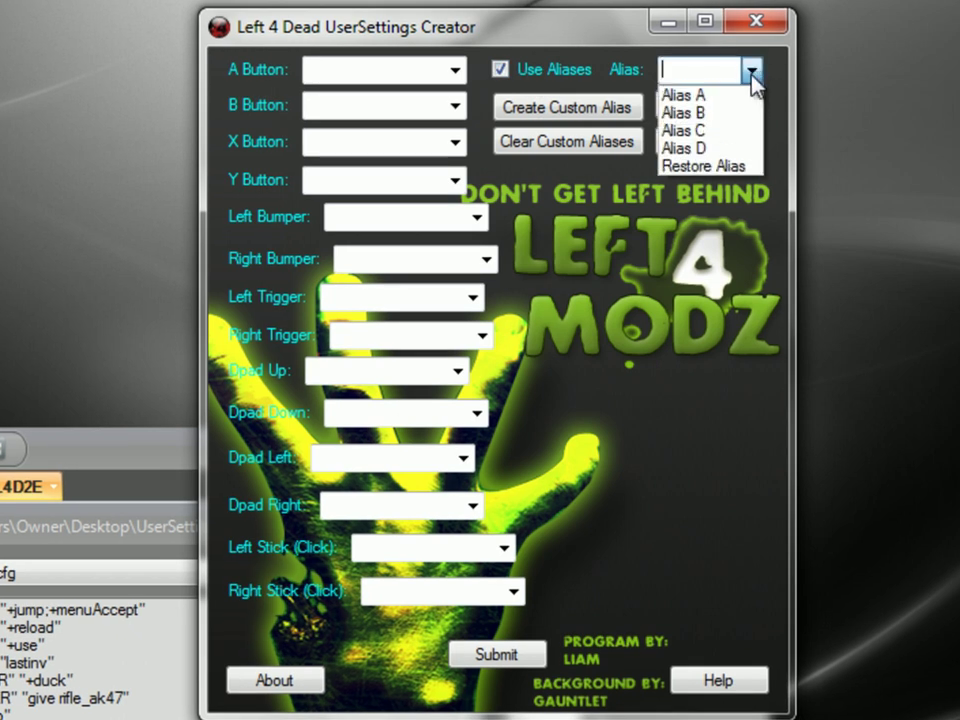
pyautogui.click(683, 95)
# Step: For Alias A, set the A Button to Give pipebomb and the B Button to pull out the moltov/pipe bomb
pyautogui.click(455, 69)
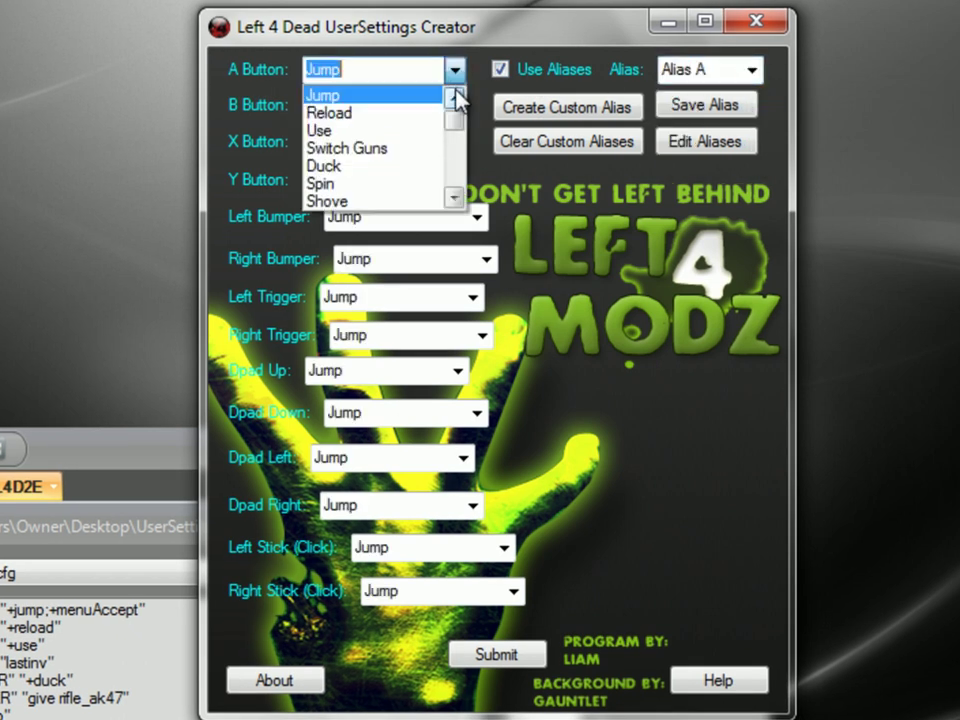
pyautogui.scroll(-3, 454, 140)
pyautogui.click(417, 130)
pyautogui.click(455, 104)
pyautogui.scroll(-3, 440, 160)
pyautogui.click(422, 178)
# Step: For Alias A, set the X Button to Use and the Y Button to pull out pills/adrenaline
pyautogui.click(455, 147)
pyautogui.click(420, 203)
pyautogui.click(455, 180)
pyautogui.scroll(-2, 460, 252)
pyautogui.click(440, 254)
# Step: Set Alias A's Left Bumper to Normal Speed and its Right Bumper to unlock all achievements
pyautogui.click(475, 216)
pyautogui.scroll(-5, 478, 280)
pyautogui.click(403, 313)
pyautogui.click(476, 216)
pyautogui.scroll(4, 480, 318)
pyautogui.click(375, 236)
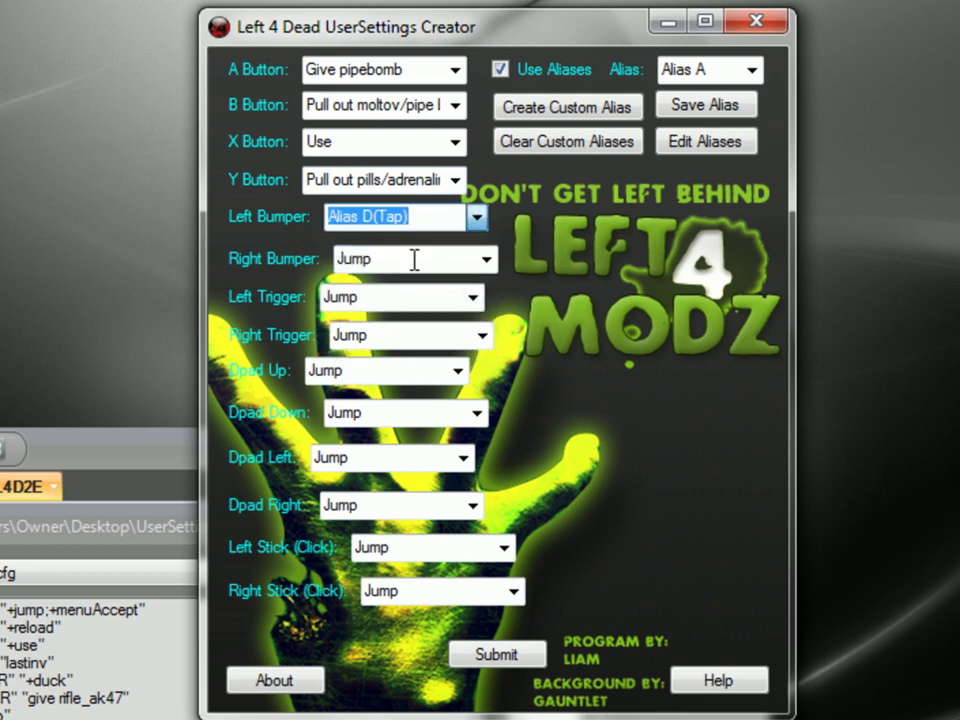
pyautogui.click(484, 261)
pyautogui.scroll(-8, 490, 320)
pyautogui.scroll(1, 489, 321)
pyautogui.scroll(-1, 489, 321)
pyautogui.scroll(1, 489, 321)
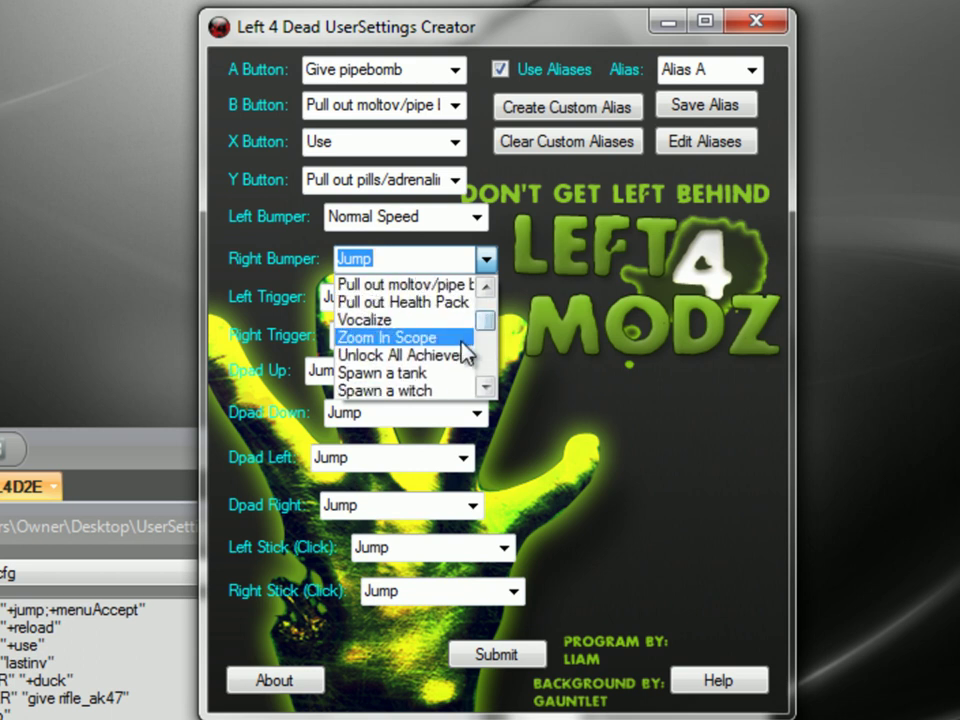
pyautogui.click(466, 355)
# Step: Set Alias A's Left Trigger to Spawn a witch and its Right Trigger to Zoom In Scope
pyautogui.click(471, 297)
pyautogui.scroll(-1, 483, 365)
pyautogui.scroll(-8, 484, 366)
pyautogui.click(439, 339)
pyautogui.click(480, 335)
pyautogui.scroll(-6, 480, 405)
pyautogui.click(437, 396)
# Step: Set Alias A's Dpad Up to Give pistol and Dpad Down to Spawn a jockey
pyautogui.click(457, 370)
pyautogui.scroll(-5, 462, 450)
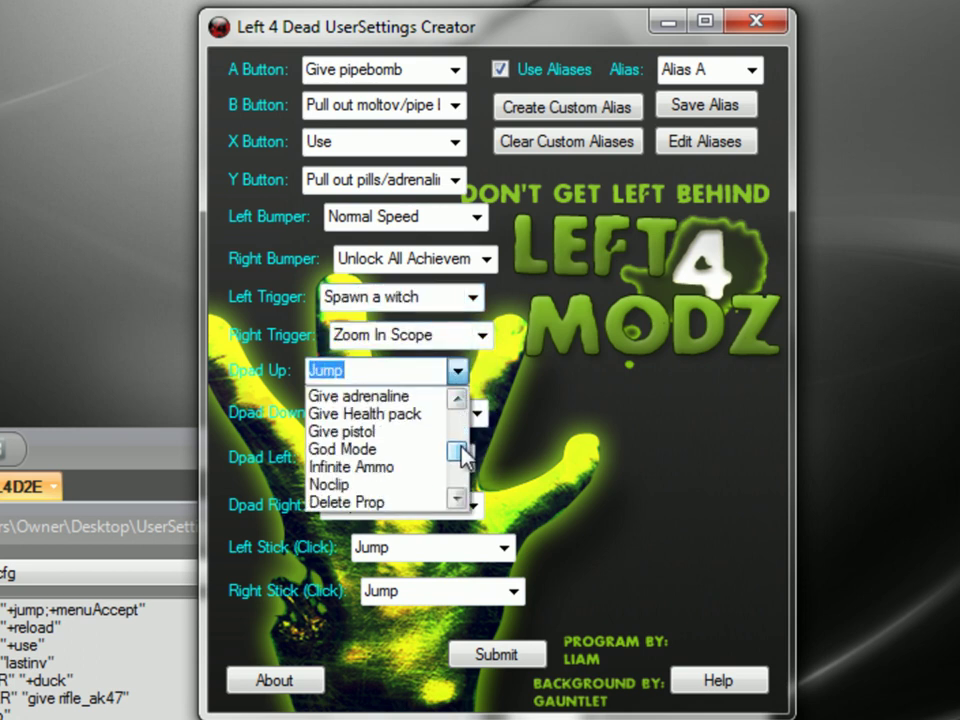
pyautogui.click(380, 431)
pyautogui.click(476, 412)
pyautogui.scroll(-8, 440, 480)
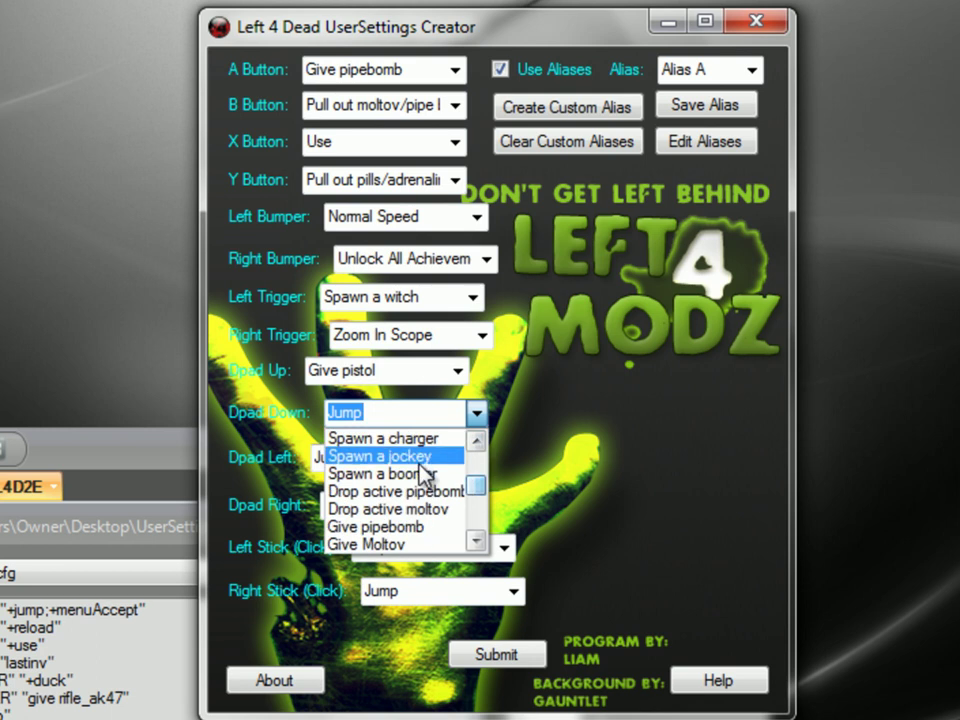
pyautogui.click(416, 456)
# Step: Set Alias A's Dpad Left to Spawn a witch and Dpad Right to Give pills
pyautogui.click(462, 458)
pyautogui.scroll(-7, 455, 540)
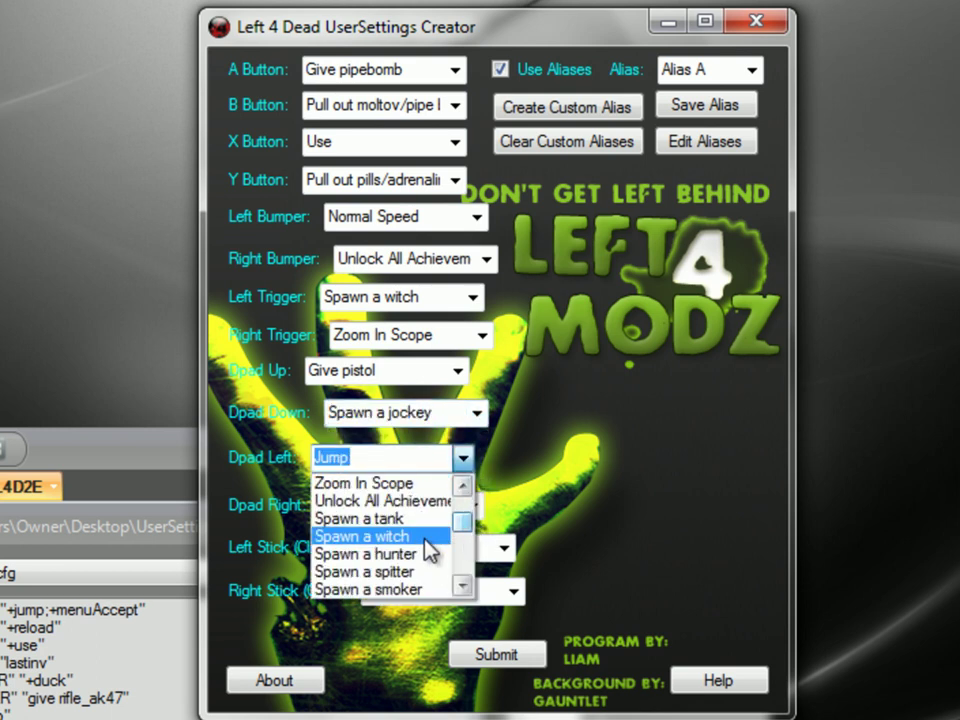
pyautogui.click(447, 541)
pyautogui.click(473, 506)
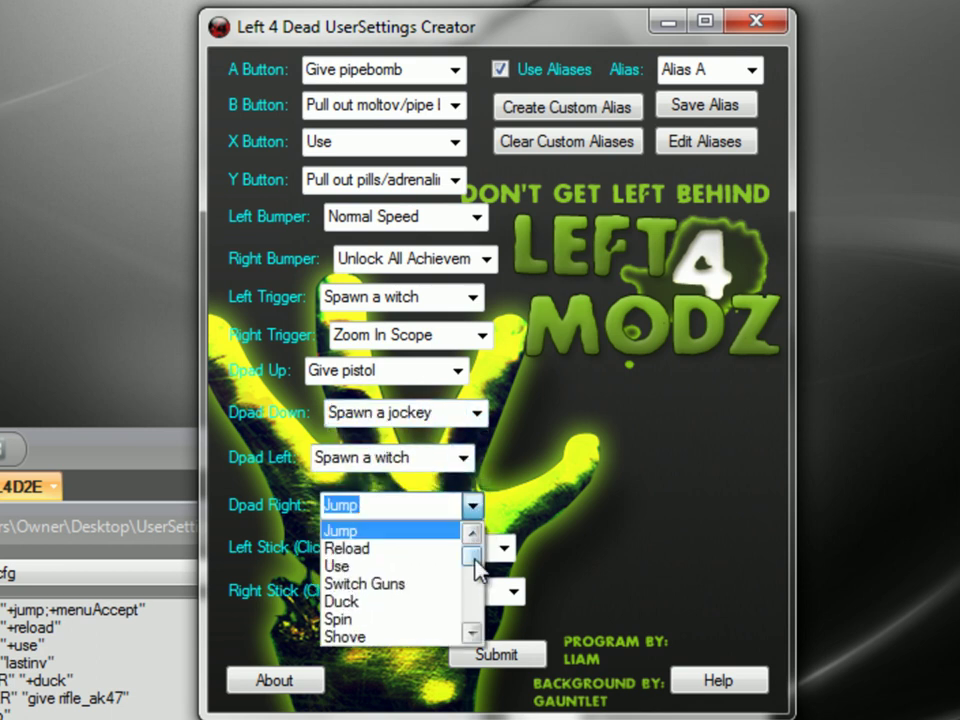
pyautogui.scroll(-5, 470, 565)
pyautogui.click(462, 566)
# Step: Set the Left Stick click to Give adrenaline and the Right Stick click to Give pipebomb, then save Alias A
pyautogui.click(505, 550)
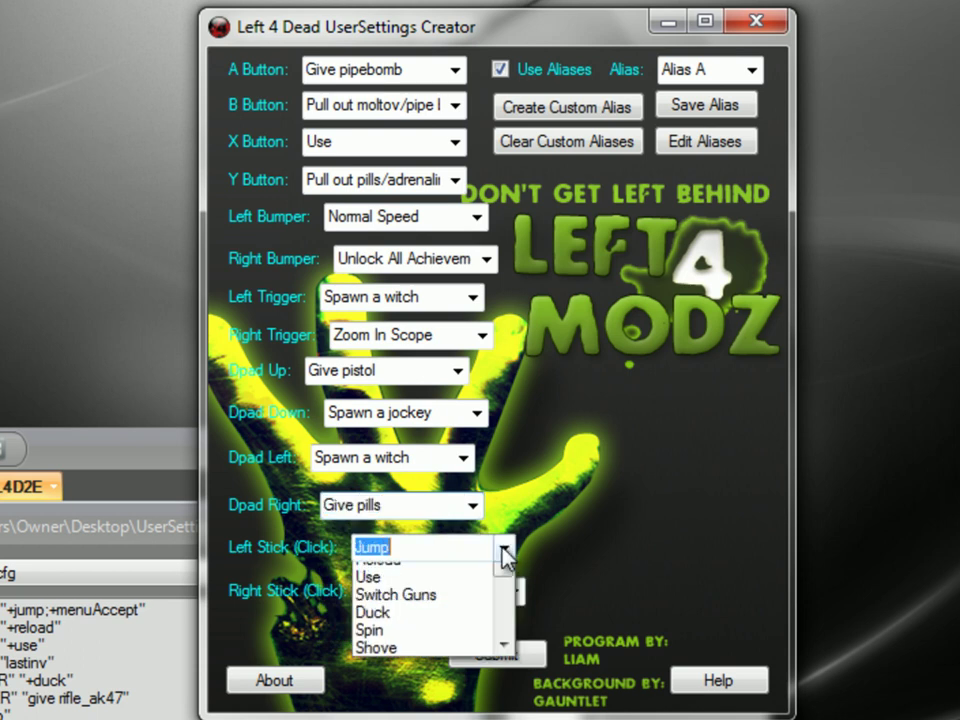
pyautogui.scroll(-5, 508, 604)
pyautogui.click(497, 626)
pyautogui.click(513, 591)
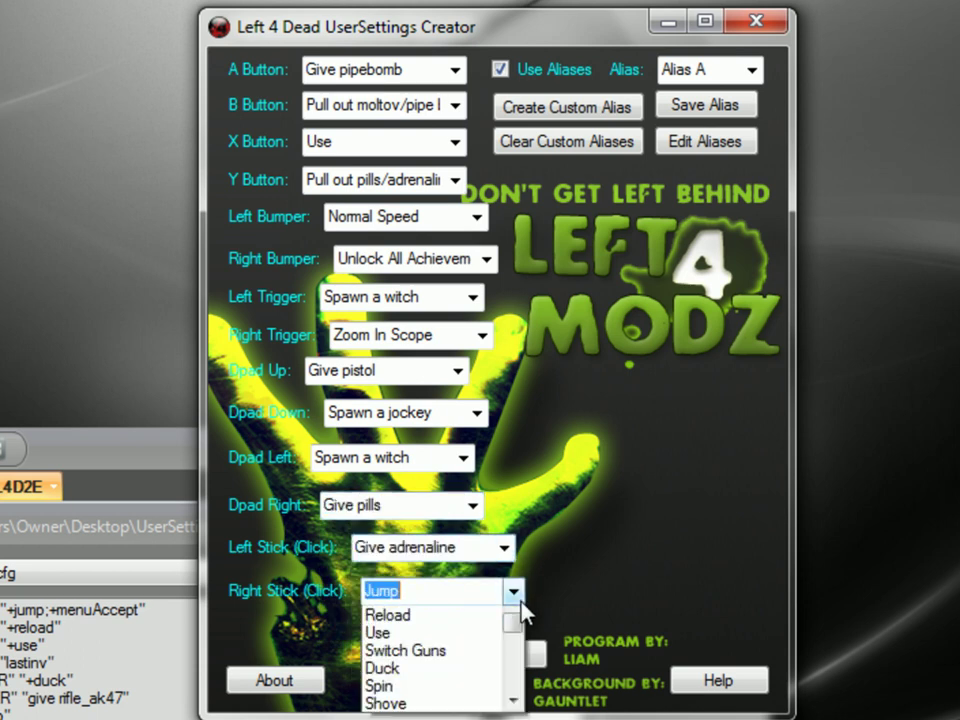
pyautogui.scroll(-5, 480, 650)
pyautogui.click(437, 651)
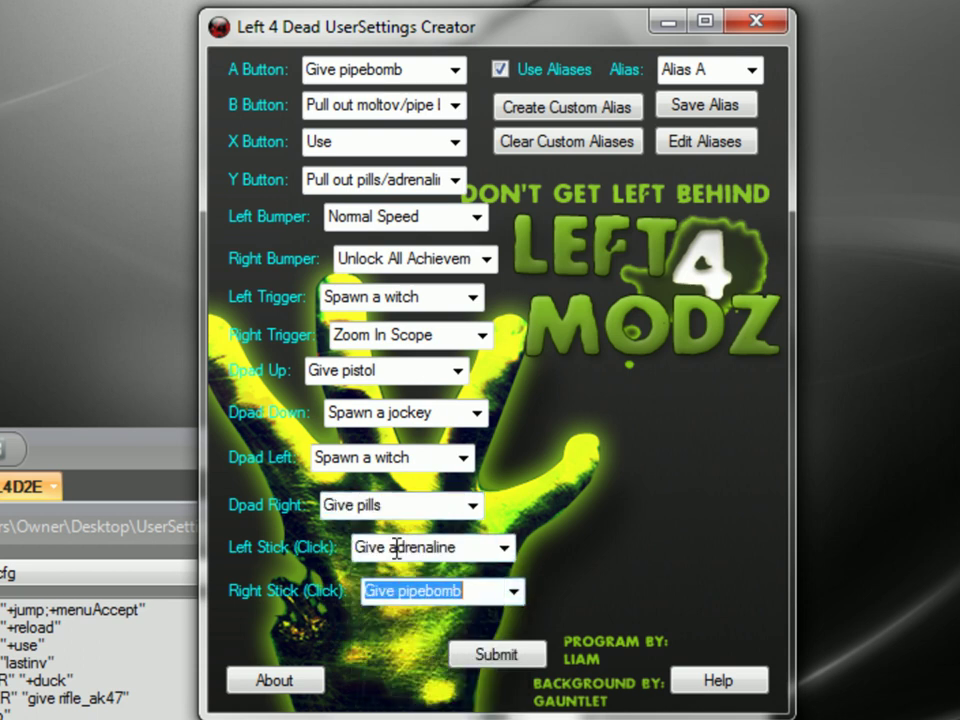
pyautogui.click(708, 106)
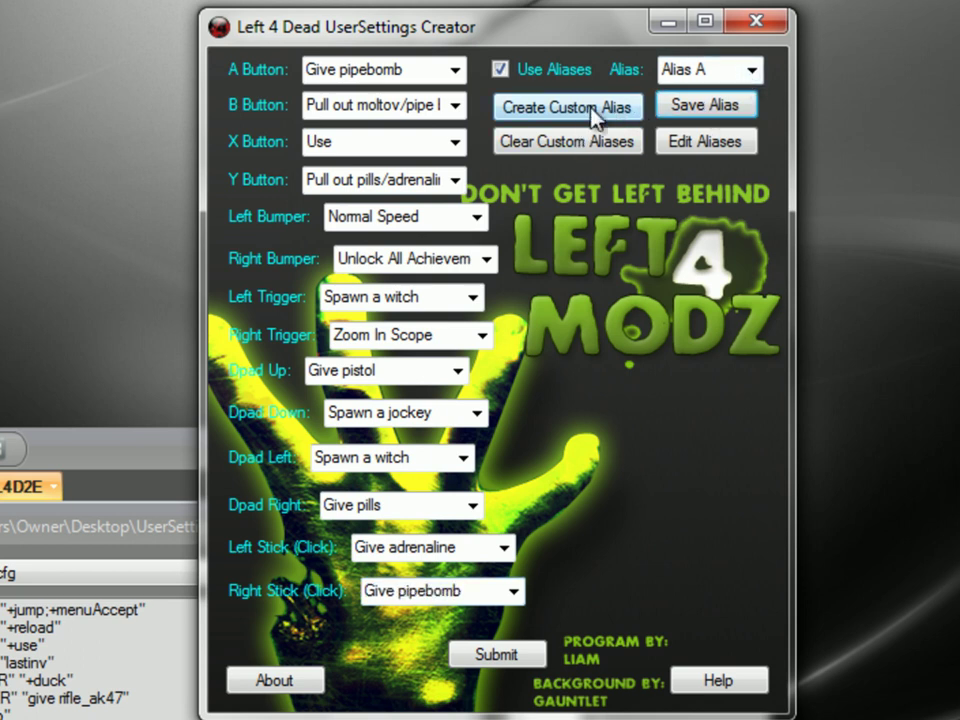
# Step: Select Restore Alias, set its Left Stick click to Alias A(Hold), and save the alias
pyautogui.click(752, 70)
pyautogui.click(724, 166)
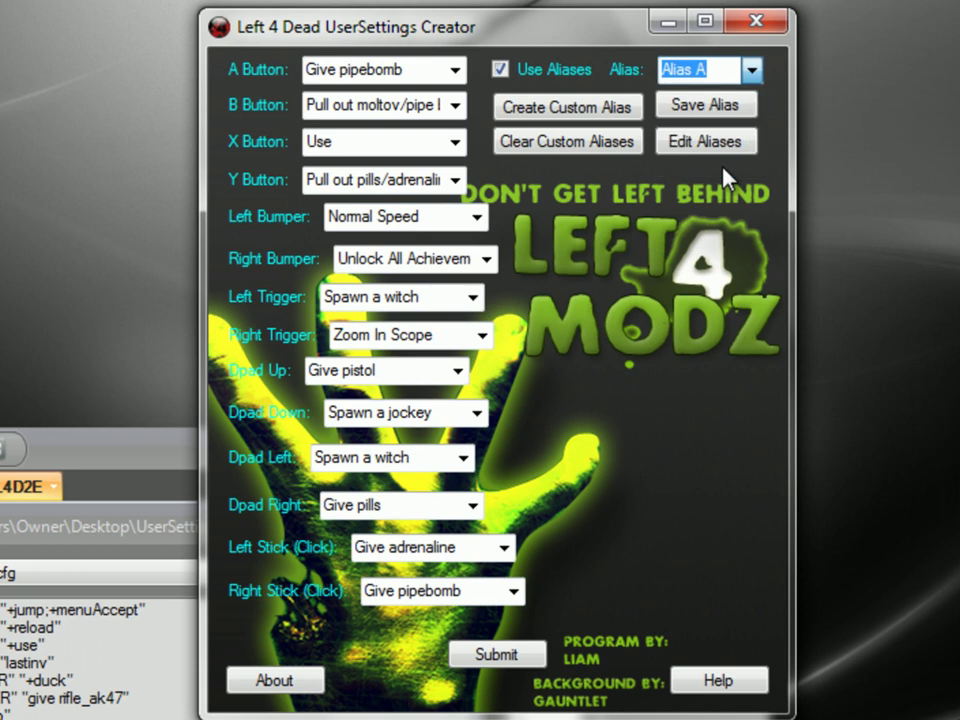
pyautogui.click(503, 548)
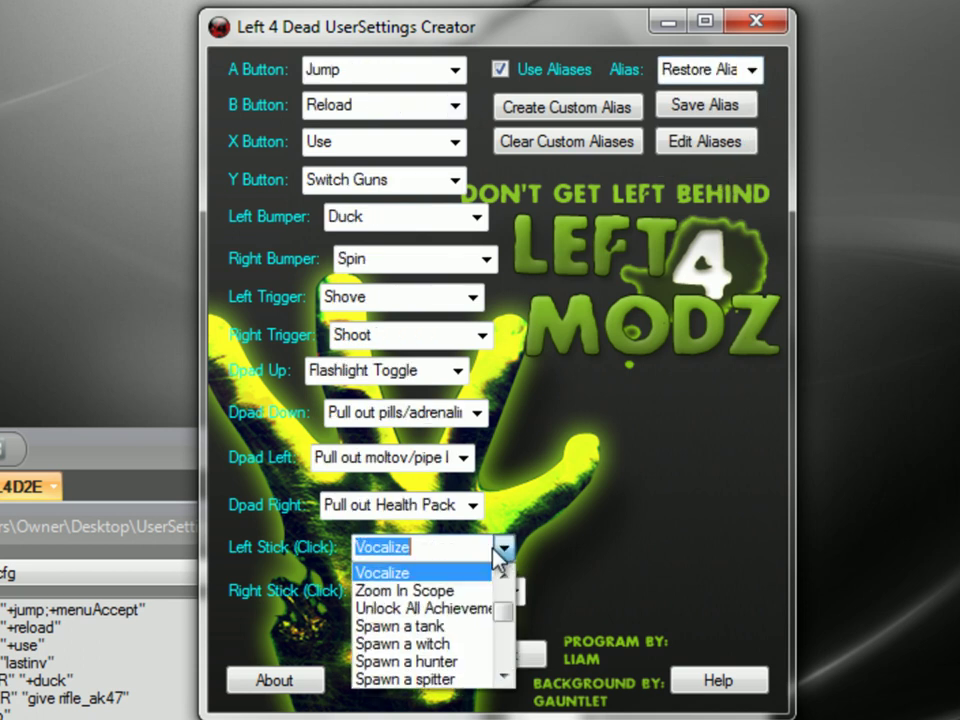
pyautogui.moveTo(504, 610); pyautogui.dragTo(502, 652)
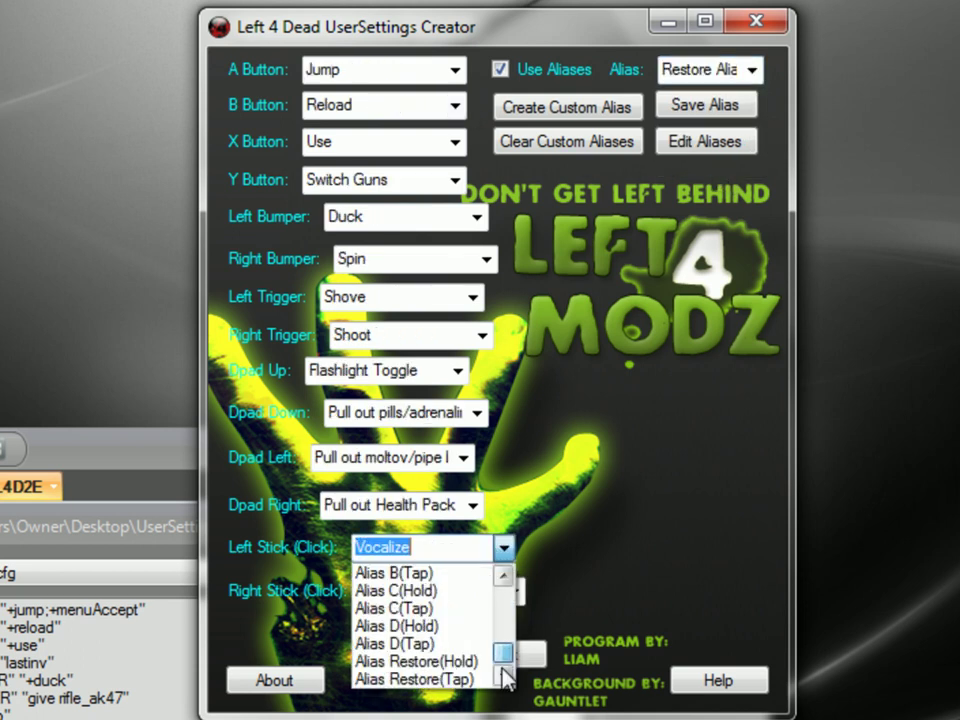
pyautogui.click(503, 574)
pyautogui.click(503, 574)
pyautogui.click(485, 575)
pyautogui.click(722, 106)
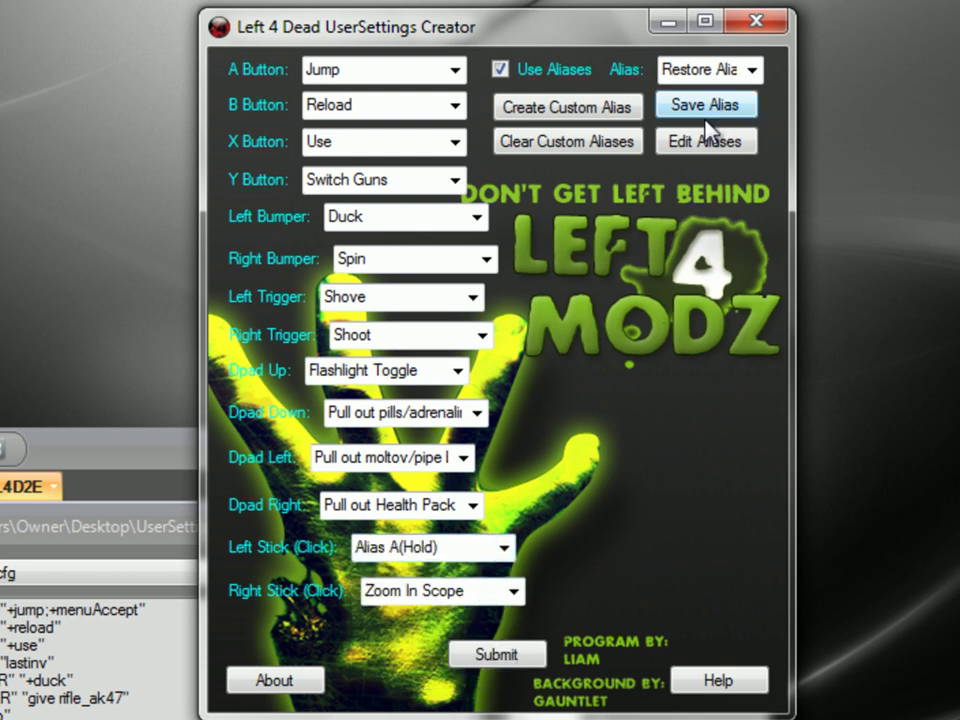
# Step: Start a custom alias and enter "ent_fire !self color 0+0+0" as its name
pyautogui.click(603, 110)
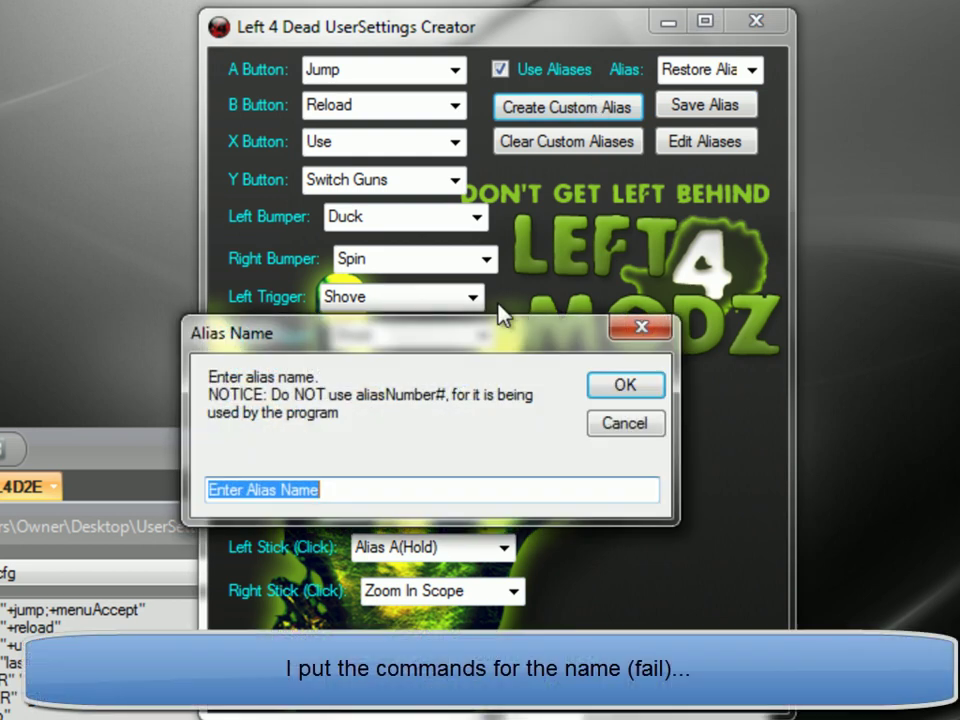
pyautogui.moveTo(497, 343); pyautogui.dragTo(557, 283)
pyautogui.write('ent_fire !self color 0+0+0')
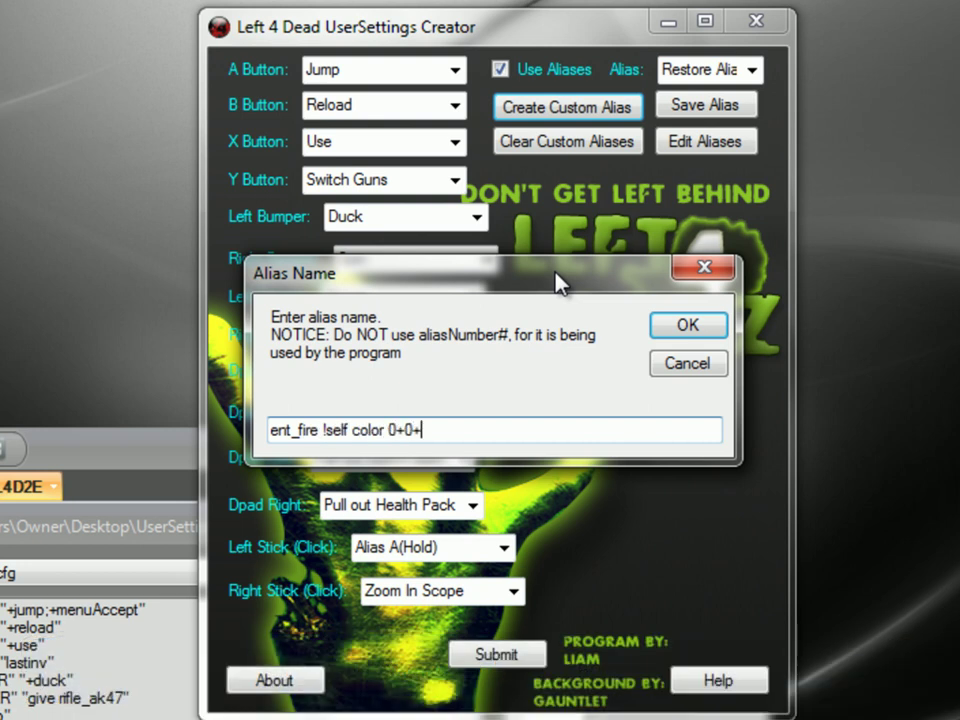
pyautogui.click(712, 326)
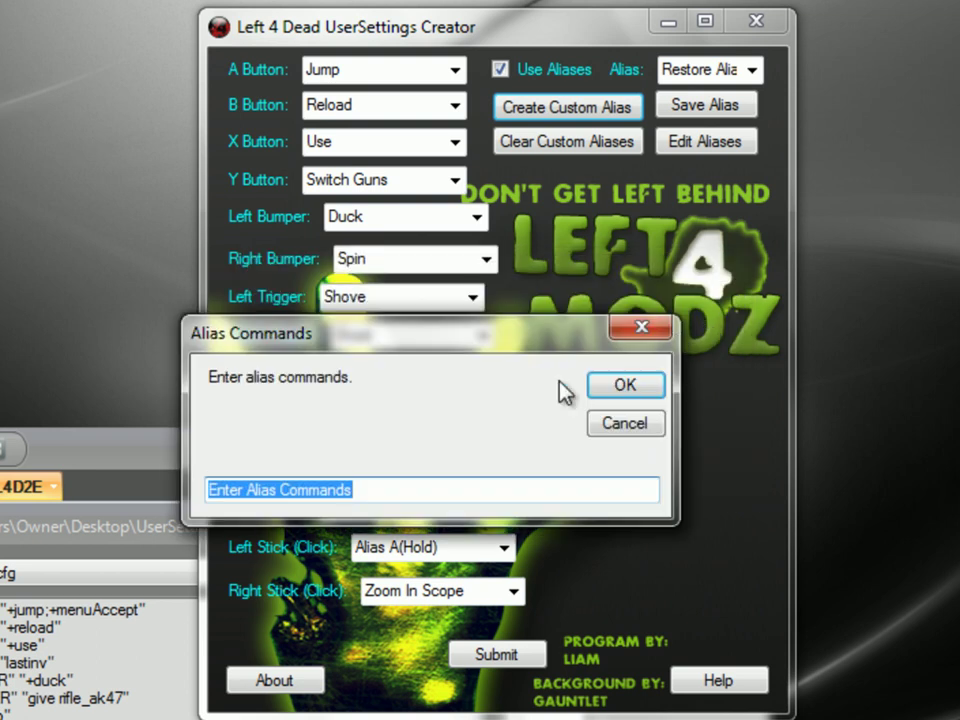
# Step: Create a custom alias named "colr1" with the command "ent_fire !self color 0+0+0" and assign it to the Right Stick click
pyautogui.click(630, 428)
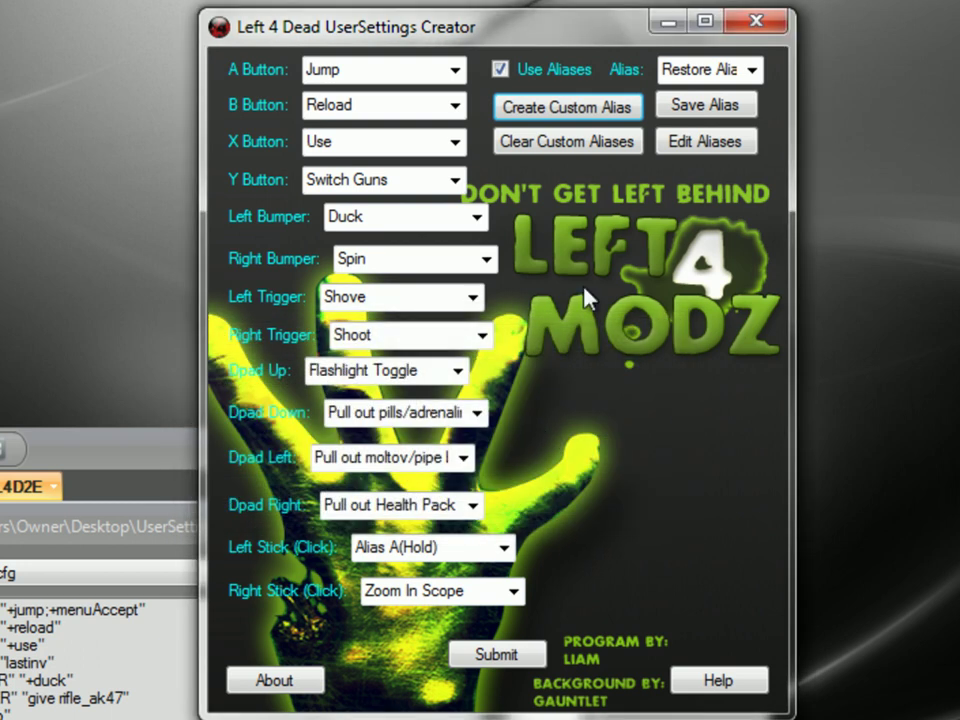
pyautogui.click(568, 104)
pyautogui.write('c')
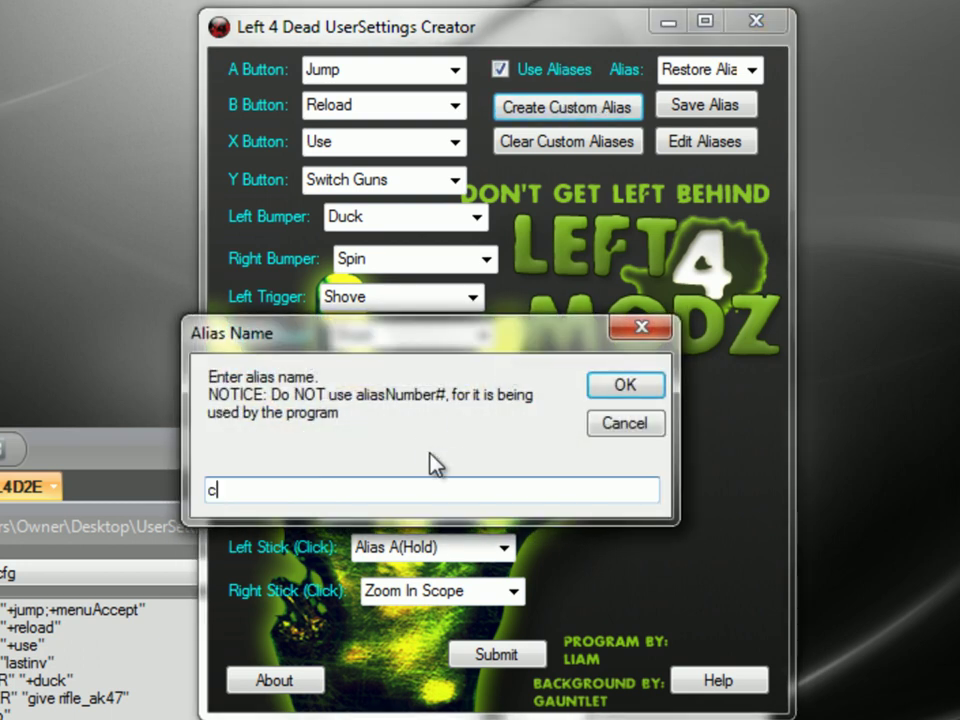
pyautogui.write('olr')
pyautogui.press('BackSpace')
pyautogui.press('Return')
pyautogui.write('ent_fire !self color 0+0+0')
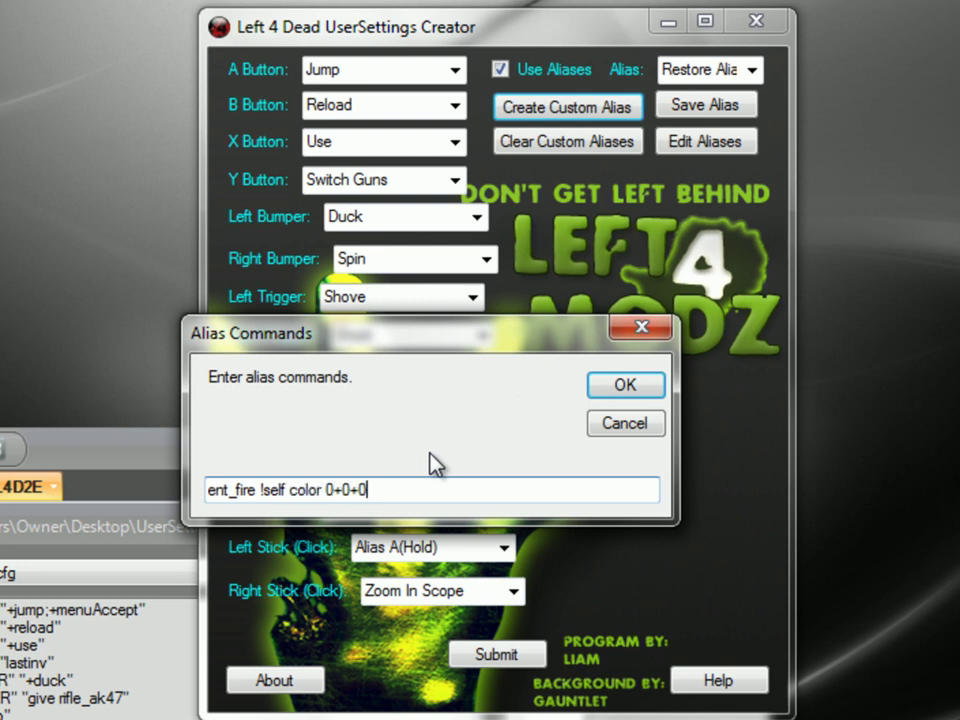
pyautogui.click(625, 387)
pyautogui.click(482, 596)
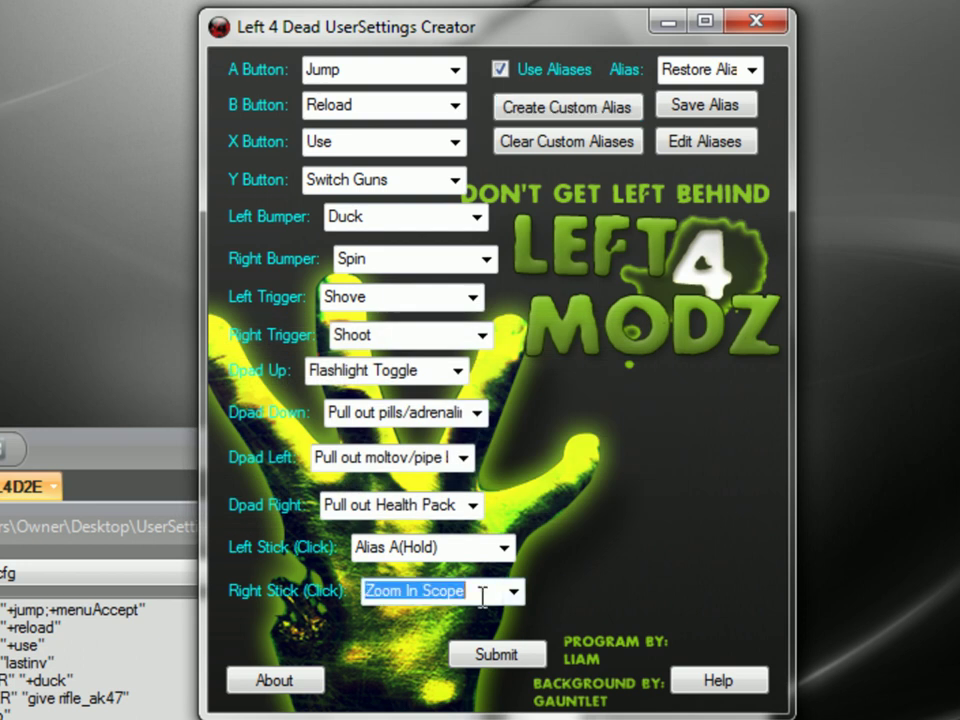
pyautogui.write('colr1')
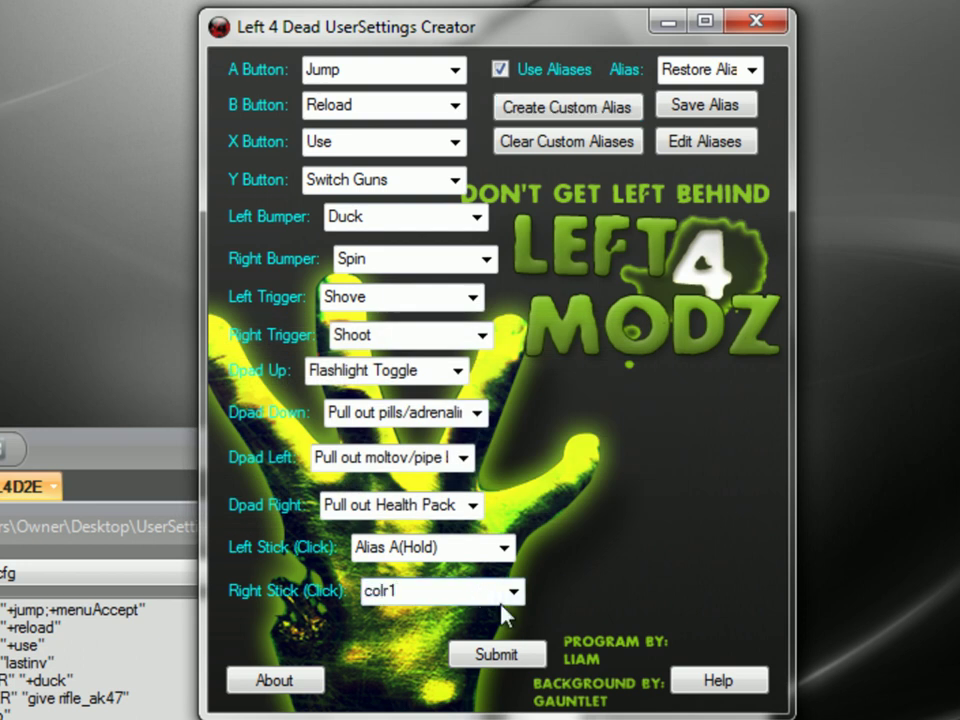
# Step: Delete the first entry from the custom aliases, check the remaining list, and close the alias editor
pyautogui.click(707, 141)
pyautogui.moveTo(190, 147); pyautogui.dragTo(505, 231)
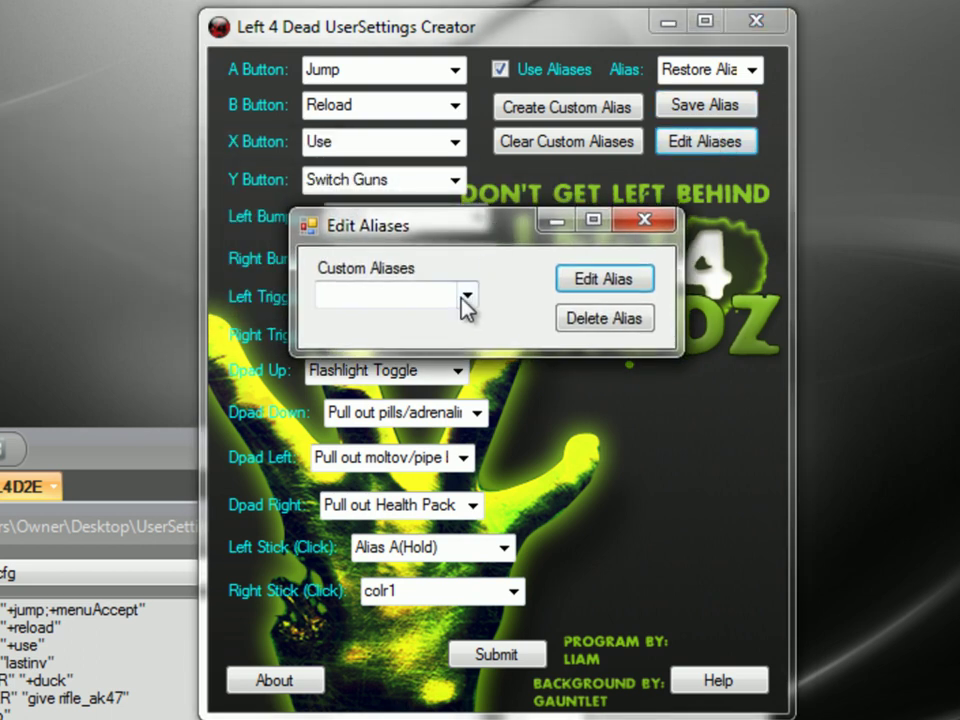
pyautogui.click(467, 294)
pyautogui.click(460, 322)
pyautogui.click(604, 322)
pyautogui.moveTo(1, 1); pyautogui.dragTo(488, 286)
pyautogui.click(488, 346)
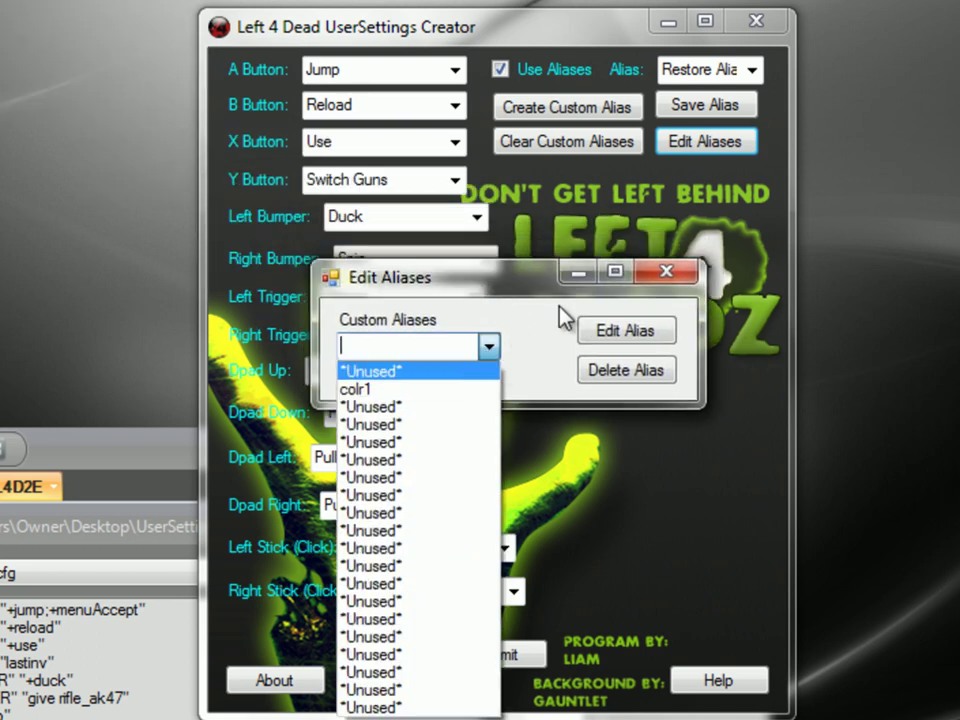
pyautogui.click(664, 272)
pyautogui.click(665, 272)
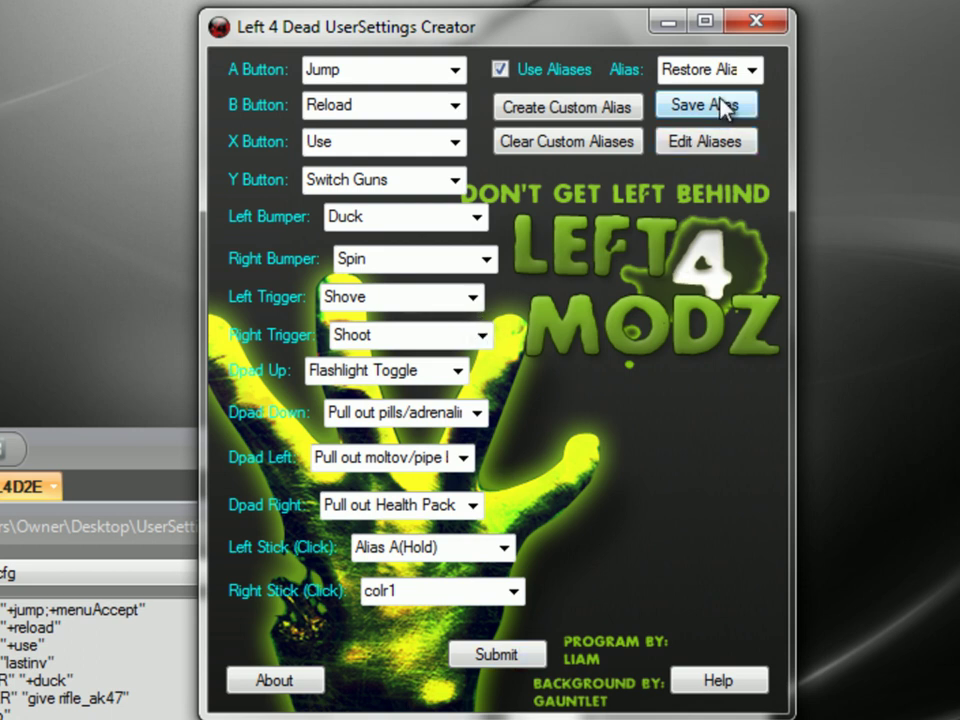
# Step: Select Alias A, set its Right Stick click to "thirdpersonshoulder", and save the alias
pyautogui.click(751, 69)
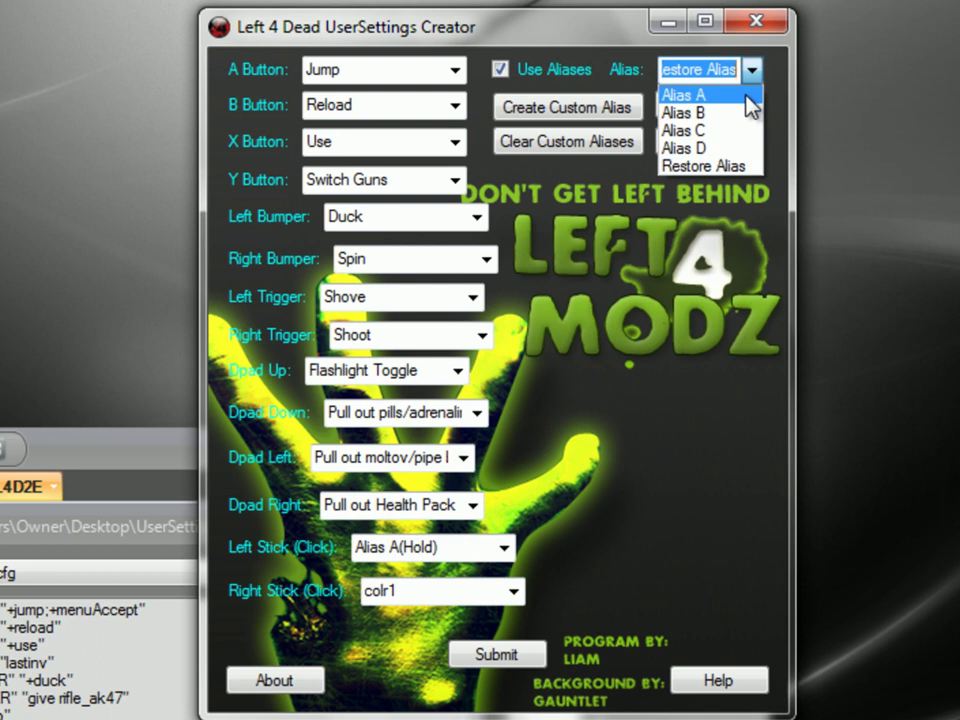
pyautogui.click(748, 96)
pyautogui.write('thirdpe')
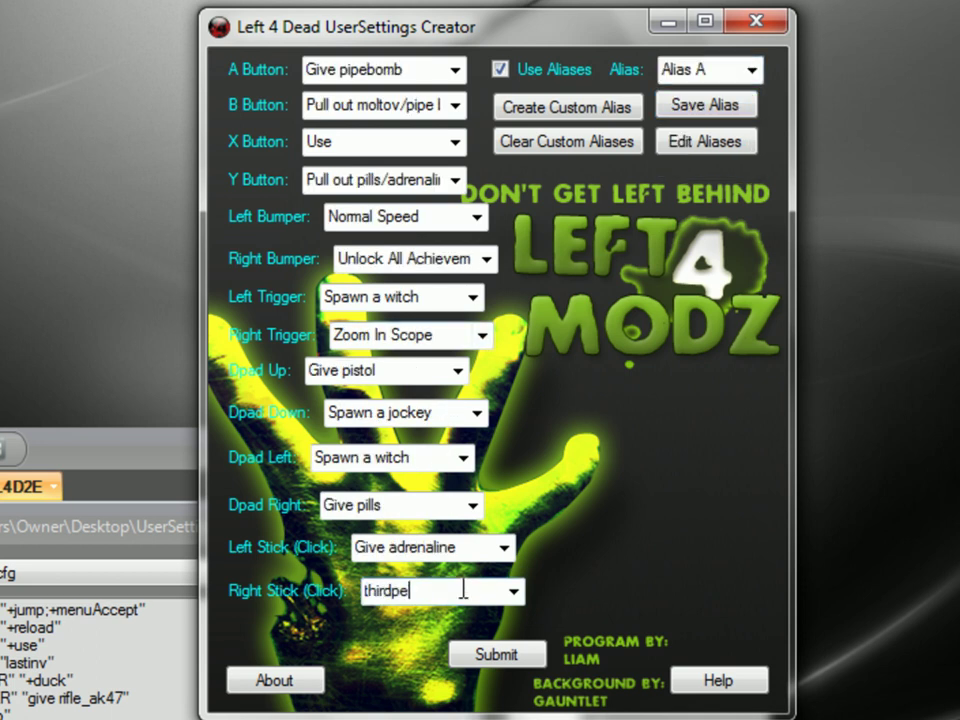
pyautogui.write('rsonshoulder')
pyautogui.click(707, 106)
# Step: Submit the button and alias settings and open the generated UserSettingsCode text file
pyautogui.click(499, 655)
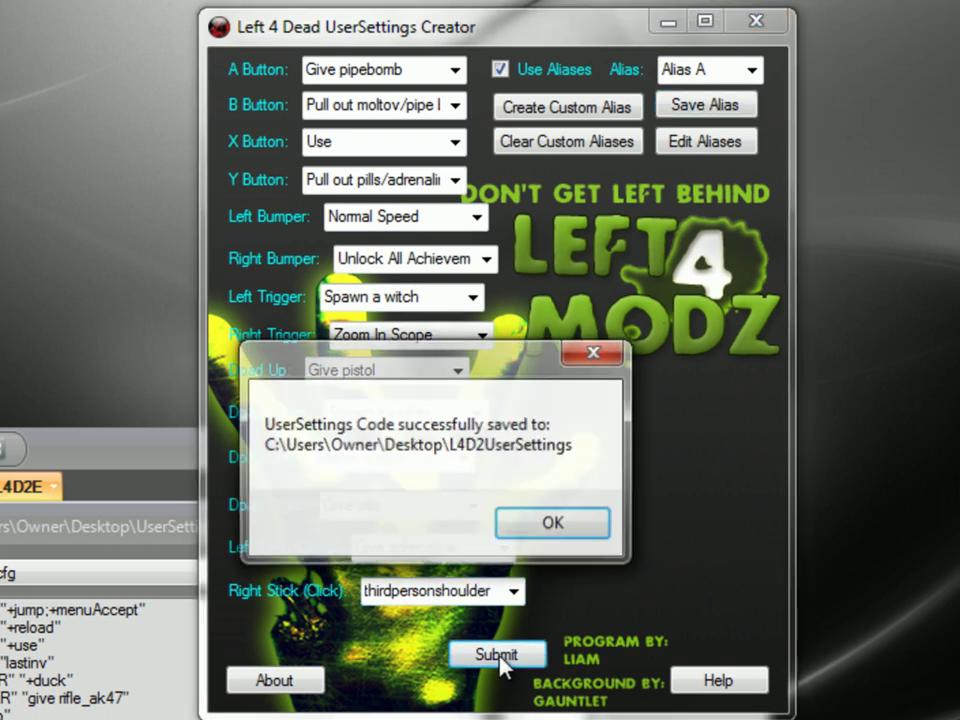
pyautogui.click(550, 523)
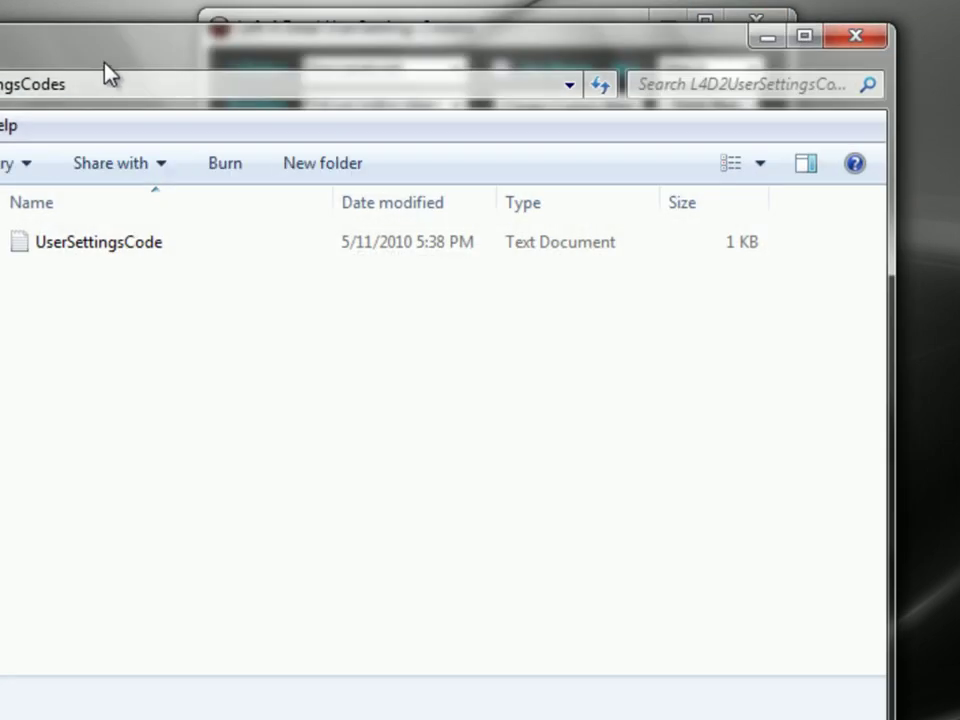
pyautogui.moveTo(104, 63); pyautogui.dragTo(302, 71)
pyautogui.click(283, 252)
pyautogui.doubleClick(285, 258)
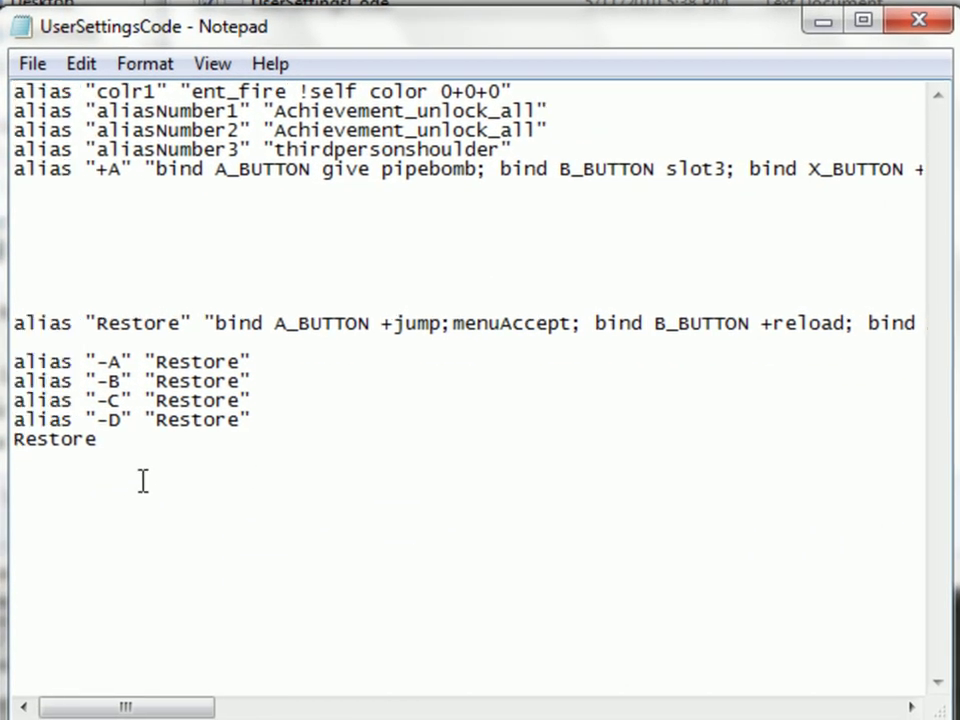
# Step: Copy all of the code in UserSettingsCode and put the Notepad and folder windows away
pyautogui.moveTo(143, 481); pyautogui.dragTo(14, 91)
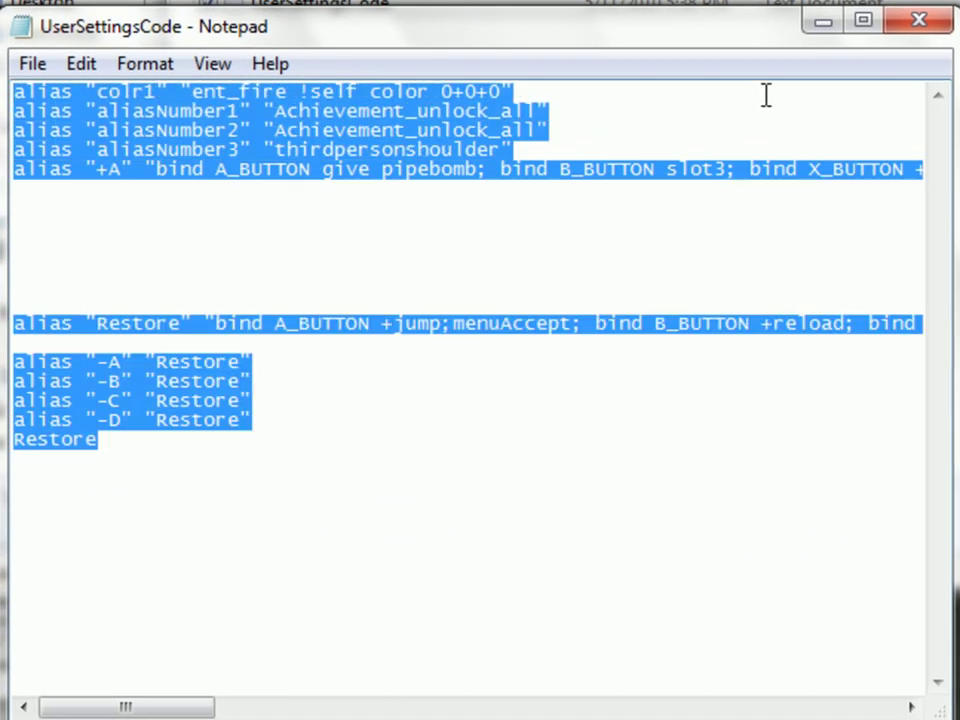
pyautogui.rightClick(397, 115)
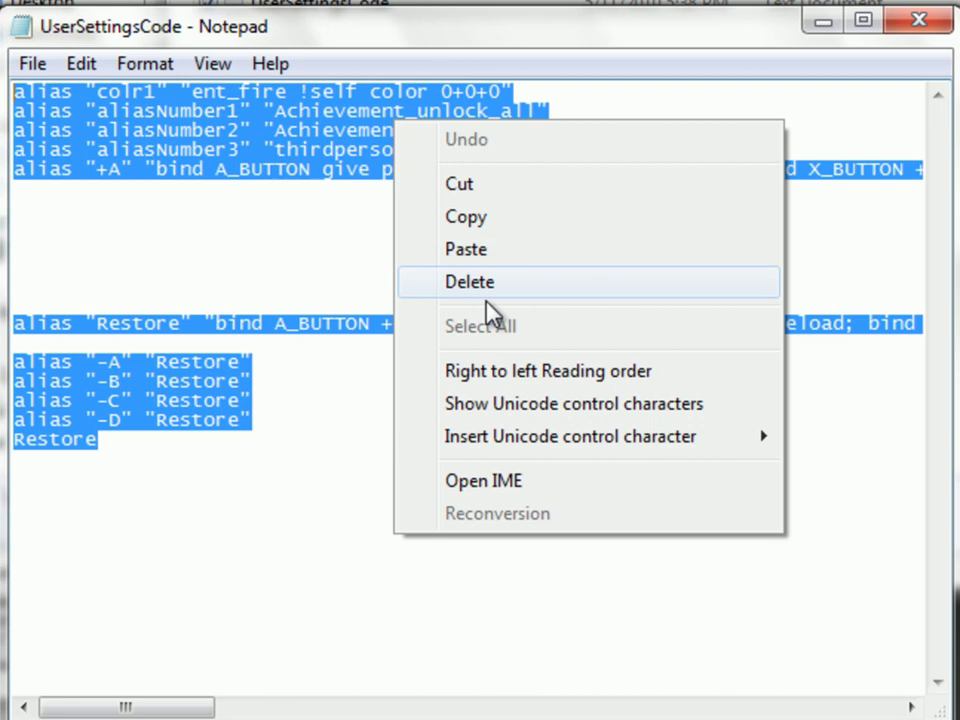
pyautogui.click(494, 219)
pyautogui.click(818, 20)
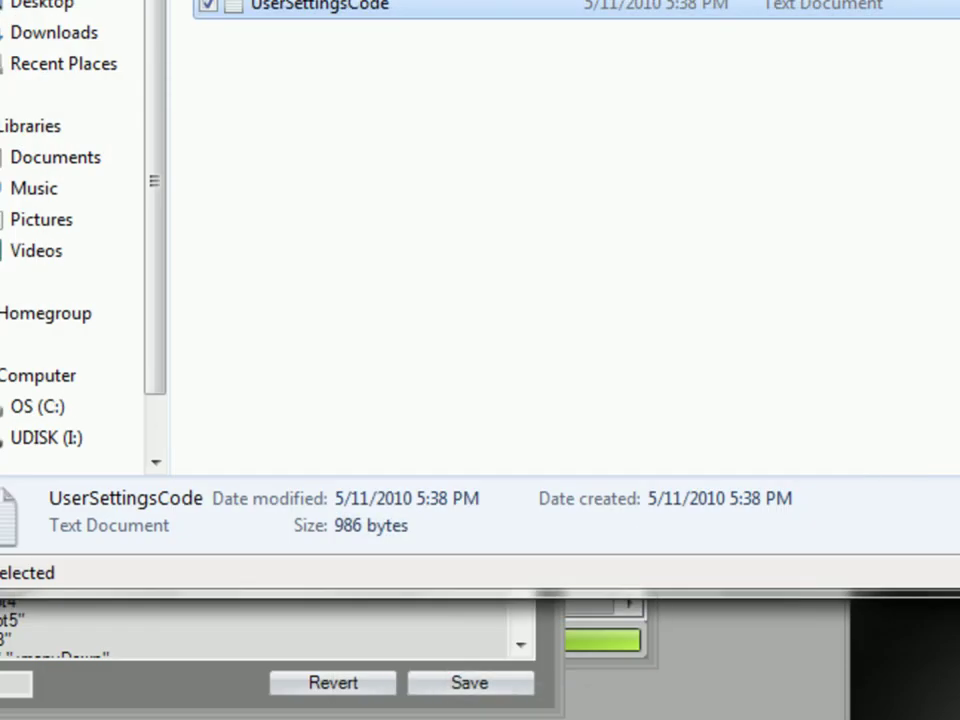
pyautogui.click(925, 60)
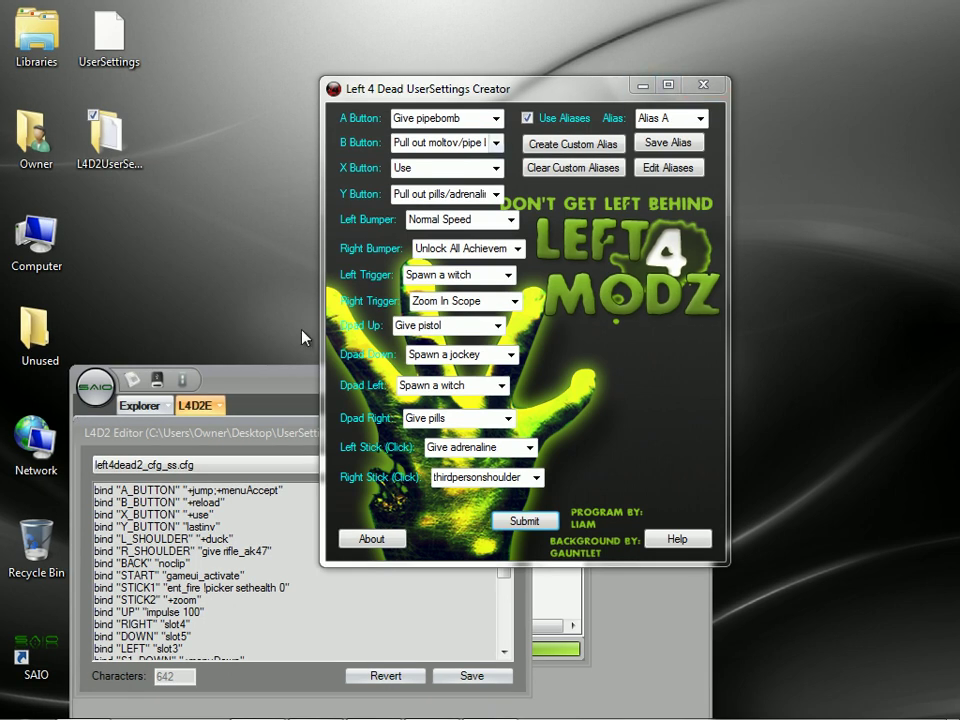
# Step: In SAIO's L4D2 Editor, replace all bind lines of left4dead2_cfg_ss.cfg with the copied code, keeping the joystick configuration lines
pyautogui.moveTo(279, 393); pyautogui.dragTo(398, 168)
pyautogui.moveTo(215, 266); pyautogui.dragTo(420, 436)
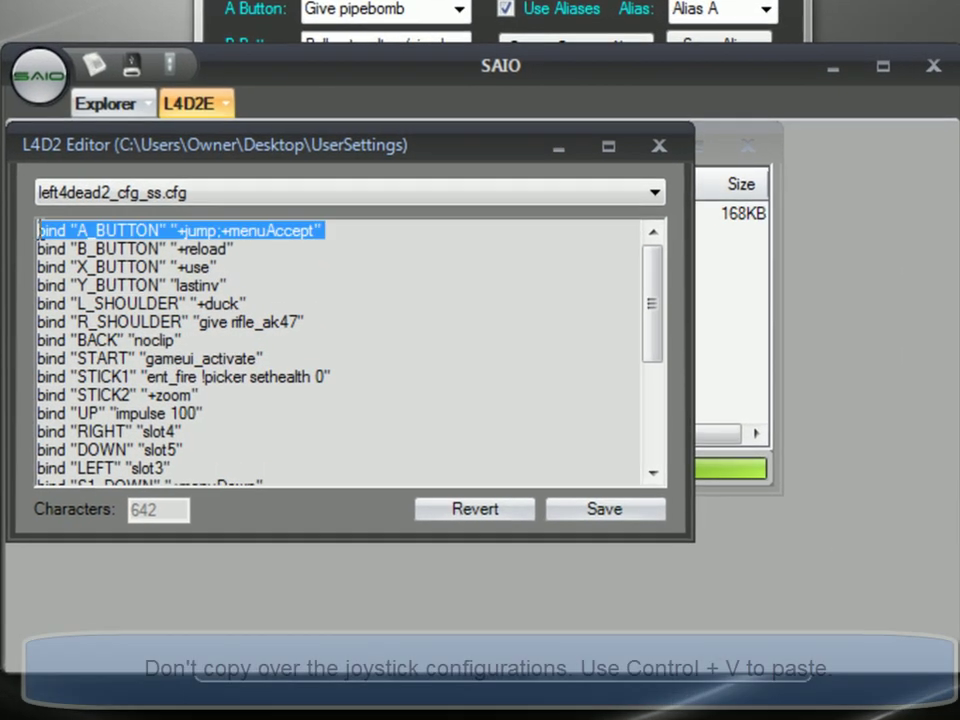
pyautogui.moveTo(348, 486); pyautogui.dragTo(309, 537)
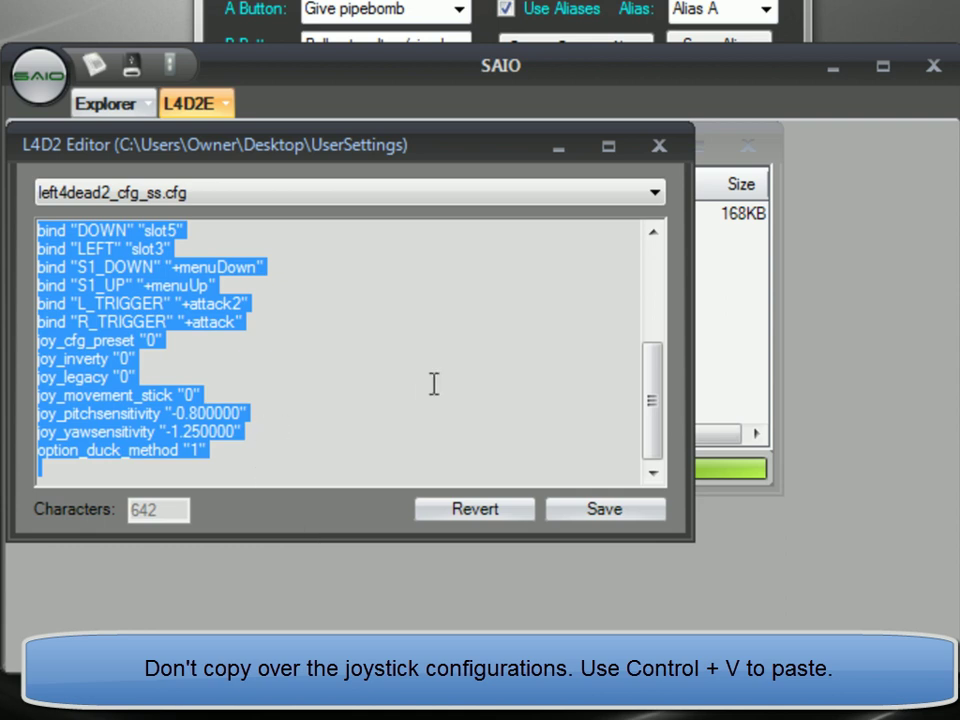
pyautogui.click(330, 377)
pyautogui.moveTo(260, 328); pyautogui.dragTo(5, 148)
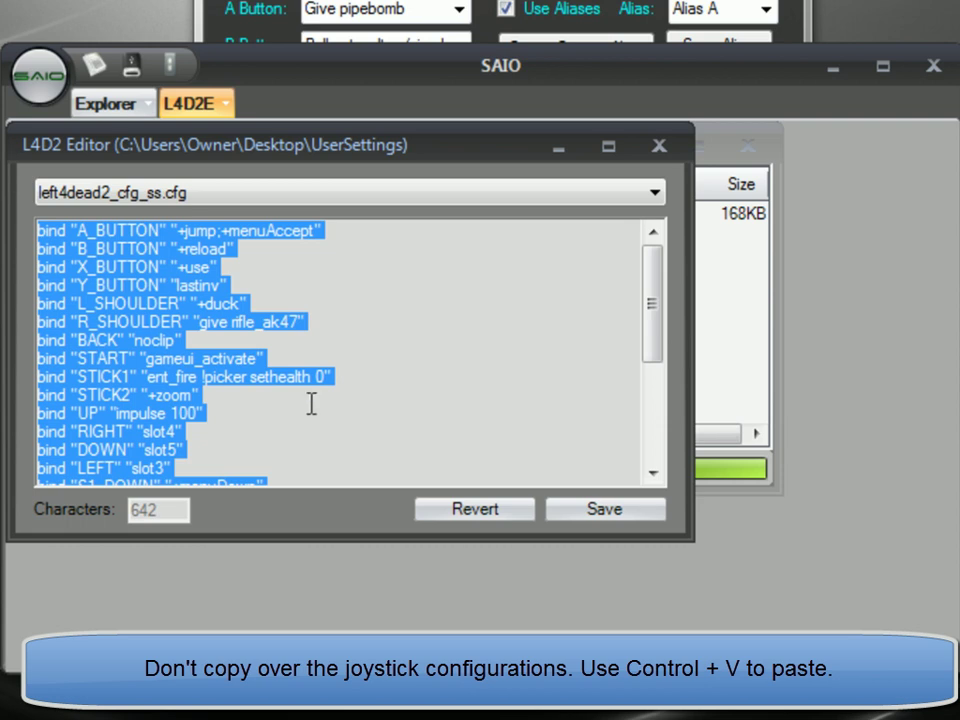
pyautogui.hotkey('ctrl', 'v')
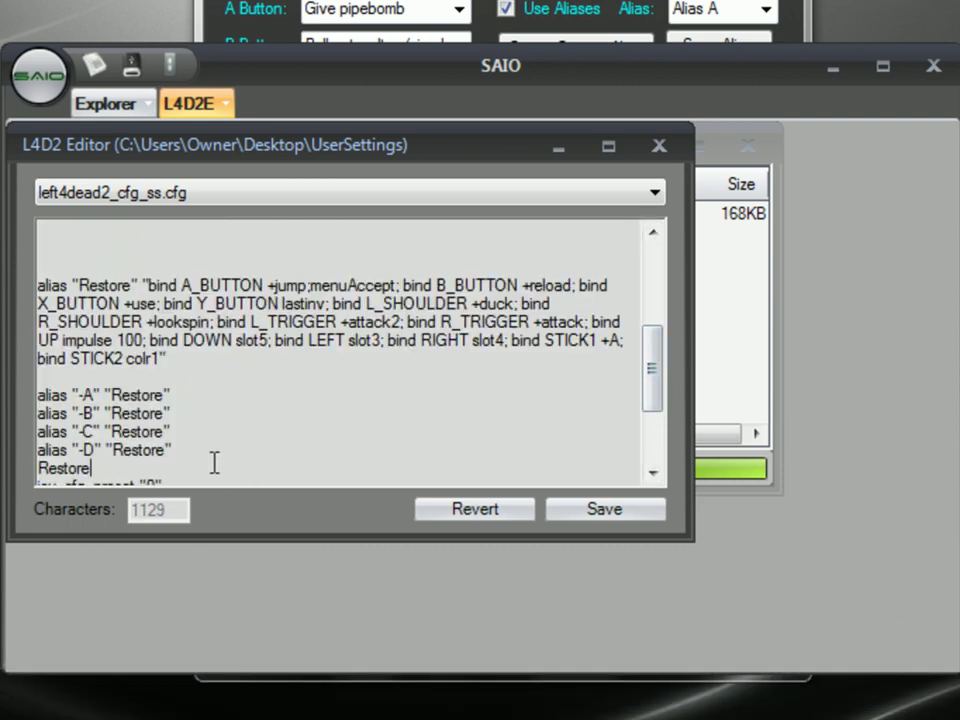
# Step: Save the edited left4dead2_cfg_ss.cfg and close the L4D2 Editor
pyautogui.moveTo(654, 360); pyautogui.dragTo(647, 429)
pyautogui.click(605, 516)
pyautogui.click(660, 147)
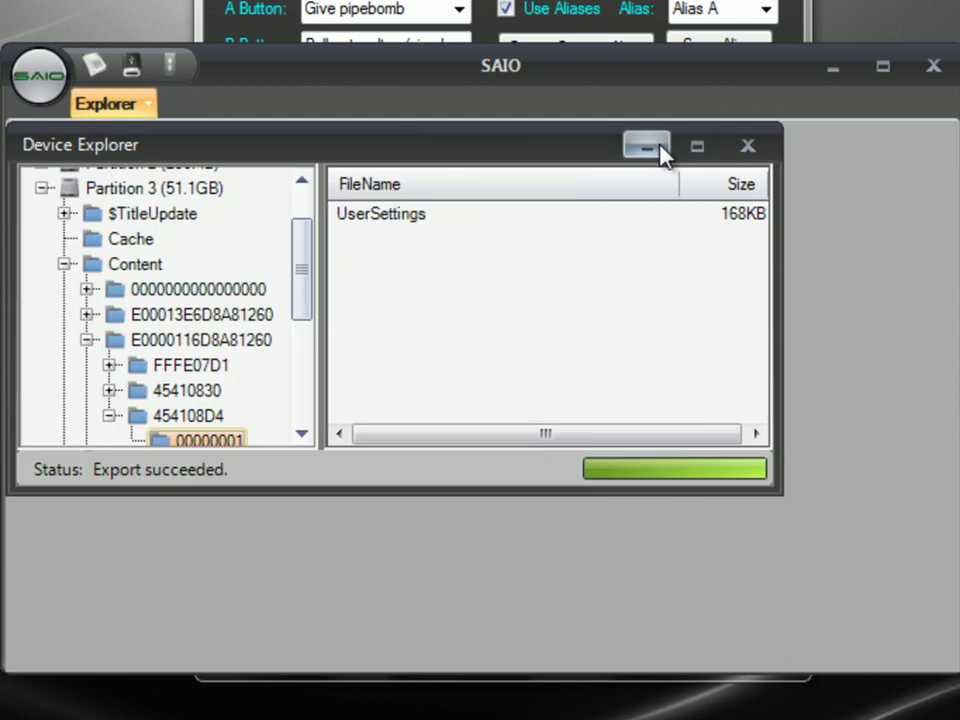
# Step: Import the UserSettings file from the Desktop into folder 00000001 of 454108D4, replacing the existing file
pyautogui.rightClick(392, 285)
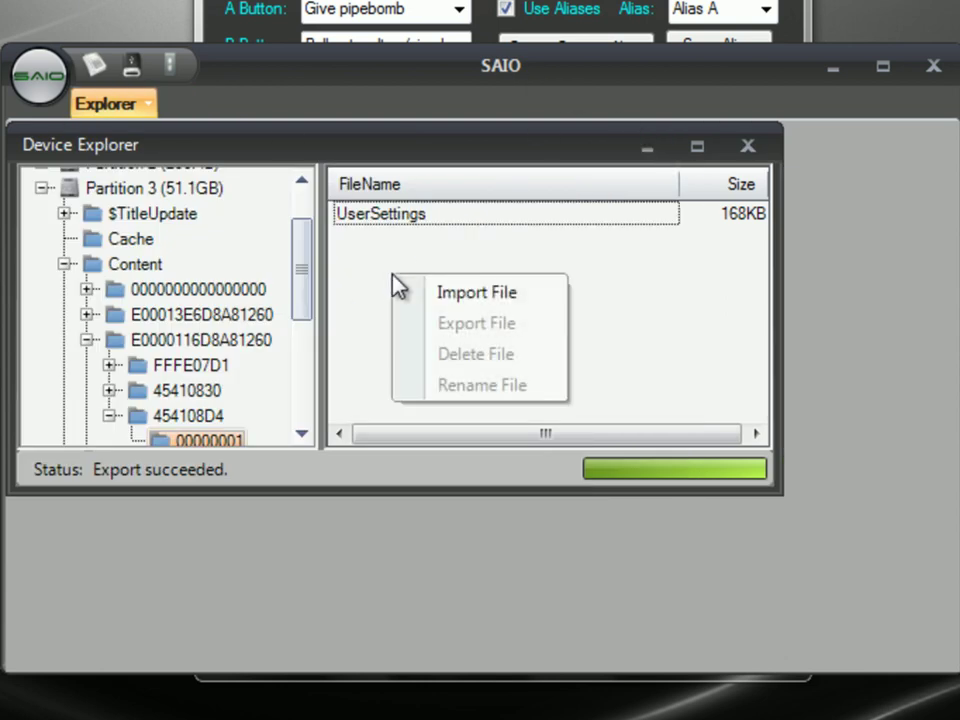
pyautogui.click(446, 306)
pyautogui.moveTo(858, 282); pyautogui.dragTo(859, 510)
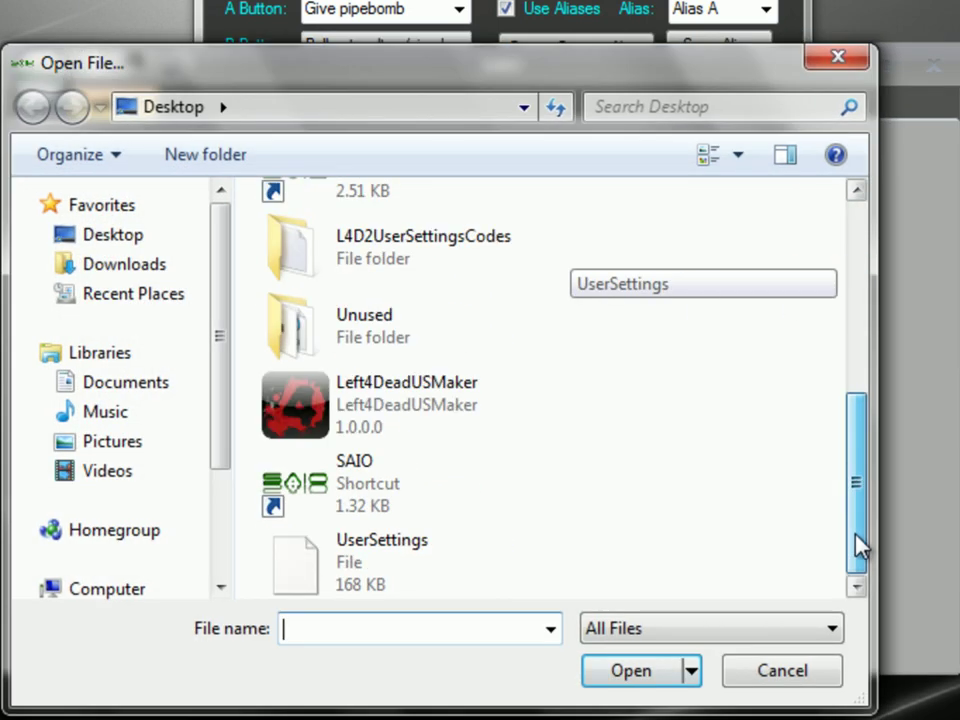
pyautogui.click(514, 553)
pyautogui.click(643, 683)
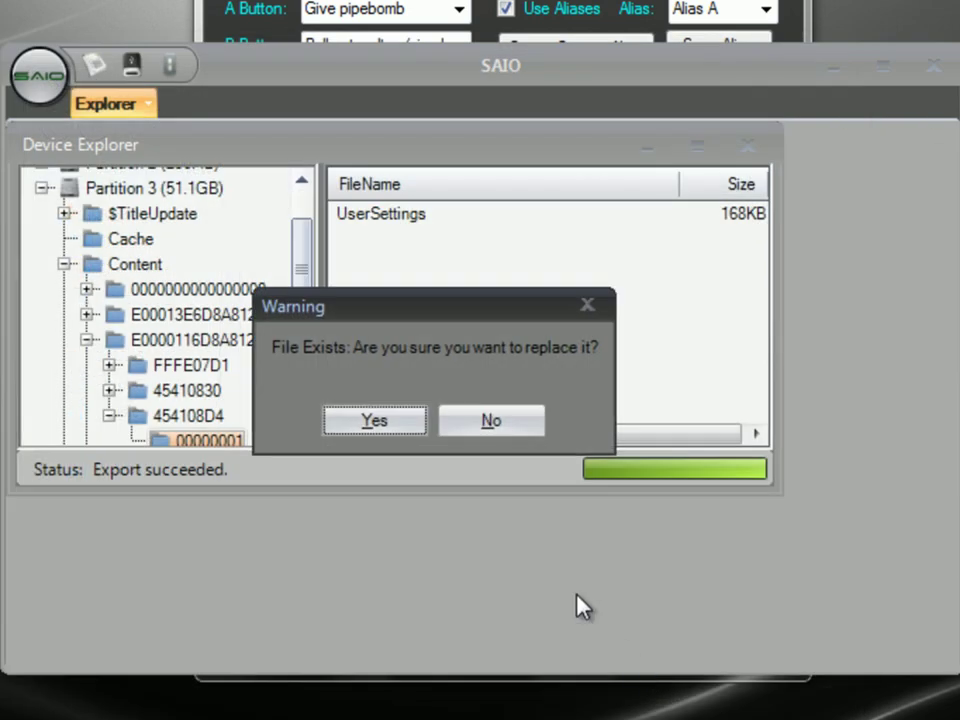
pyautogui.click(403, 420)
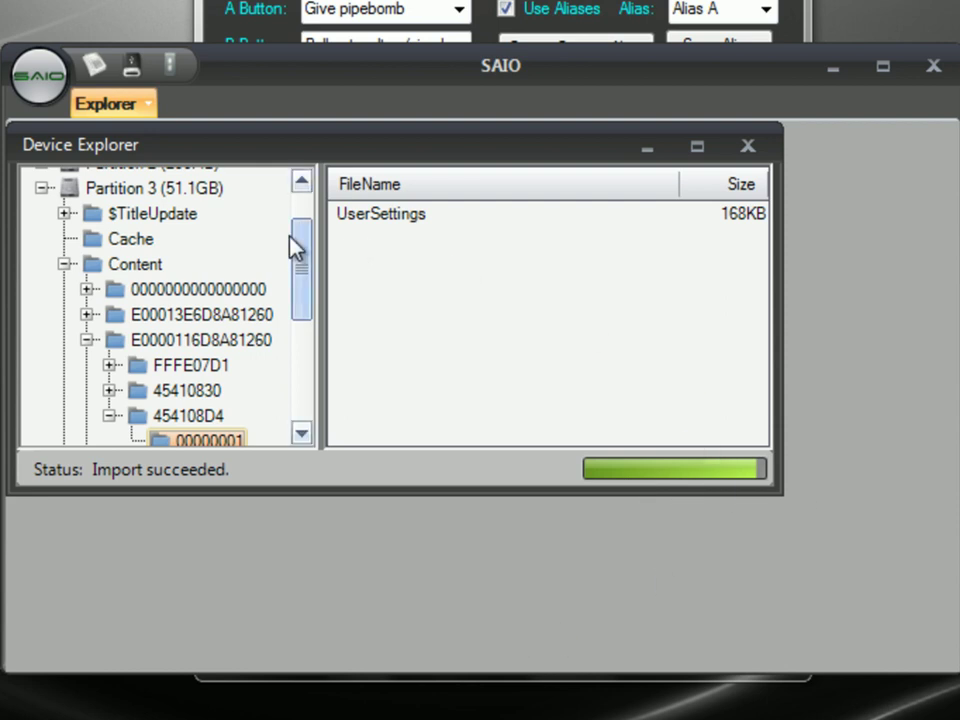
# Step: Collapse the expanded 454108D4, E0000116D8A81260 and Content folders and Partition 3 in the Device Explorer
pyautogui.click(108, 415)
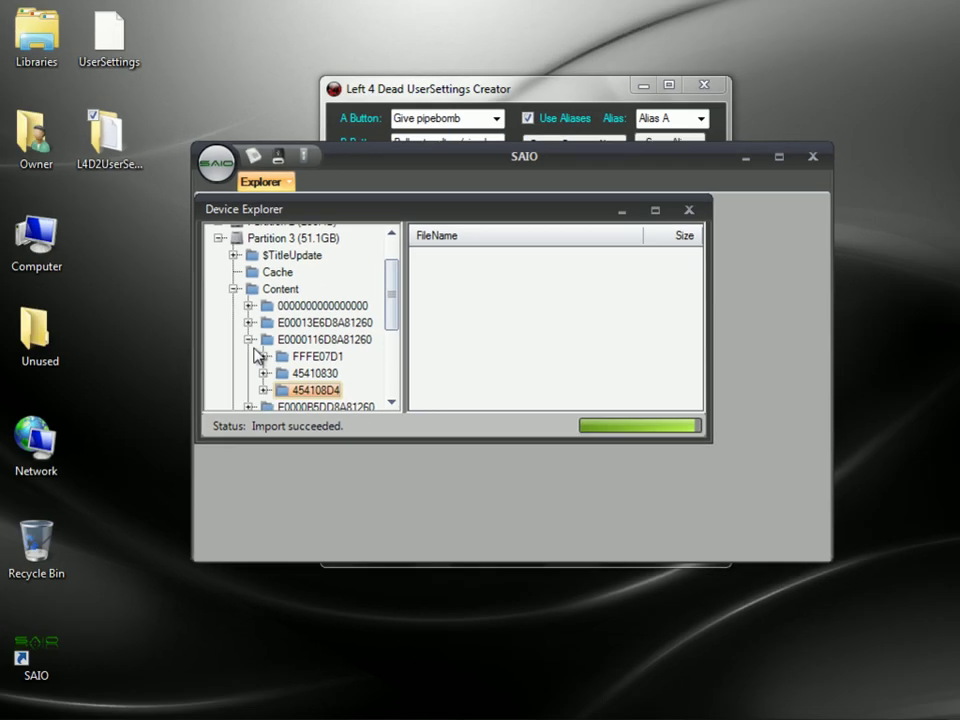
pyautogui.click(248, 340)
pyautogui.click(234, 289)
pyautogui.click(227, 289)
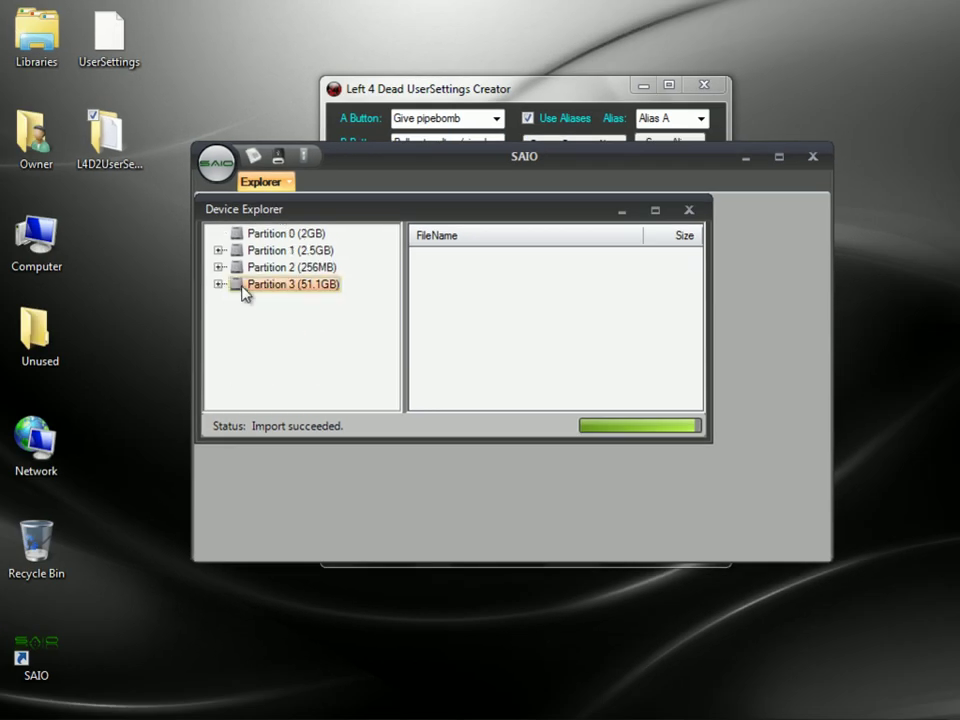